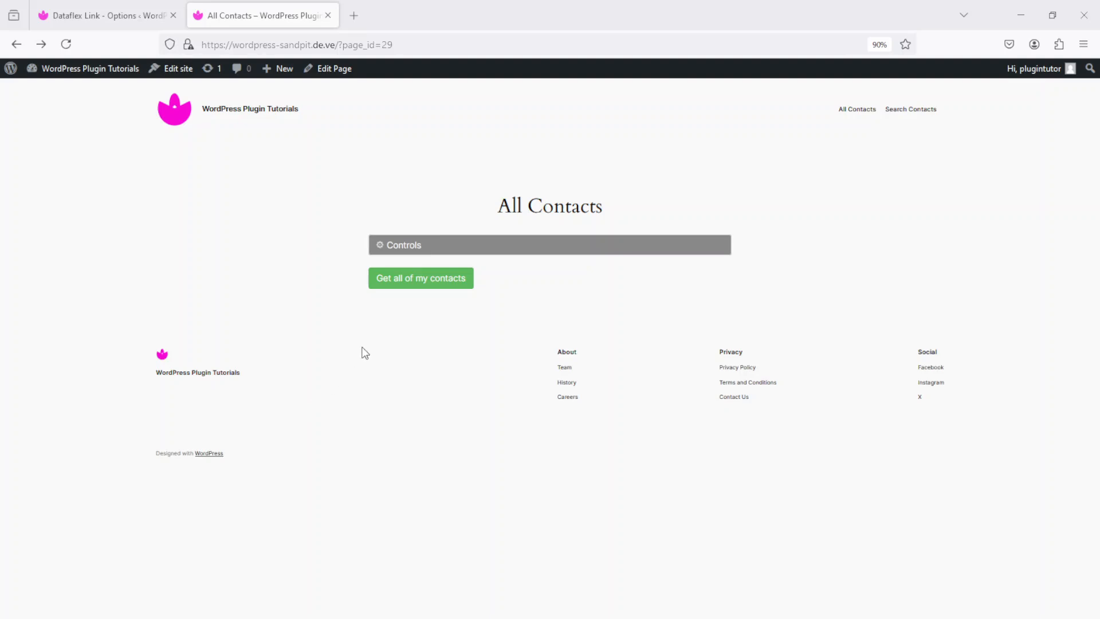
Retrieve all contacts, review the full results list down to its end, and close it
left_click(446, 278)
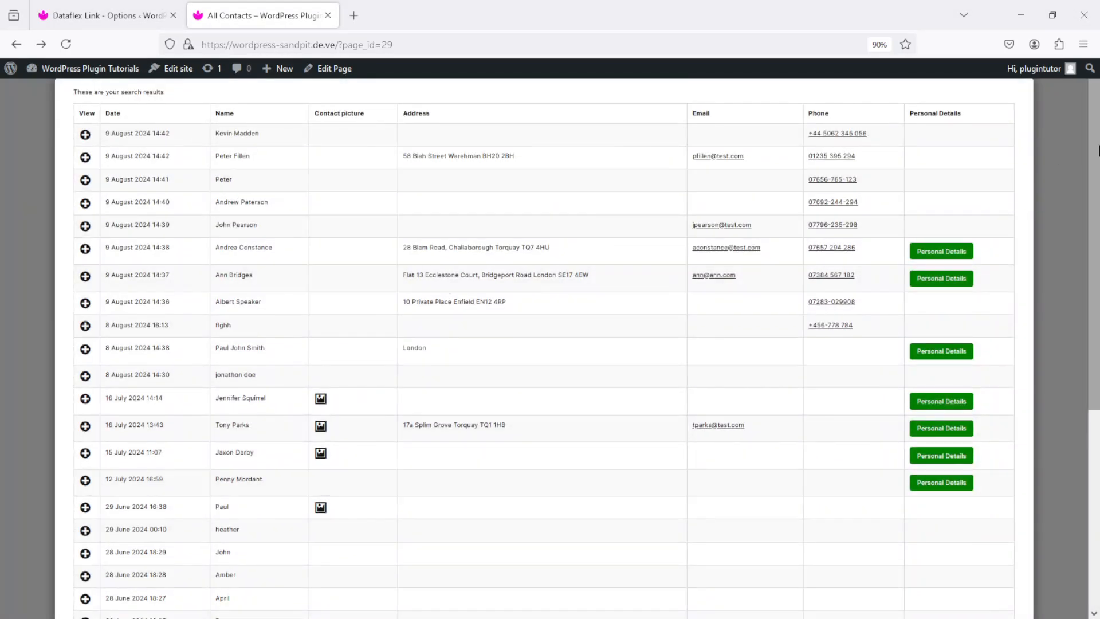
left_click_drag(1097, 141, 1097, 395)
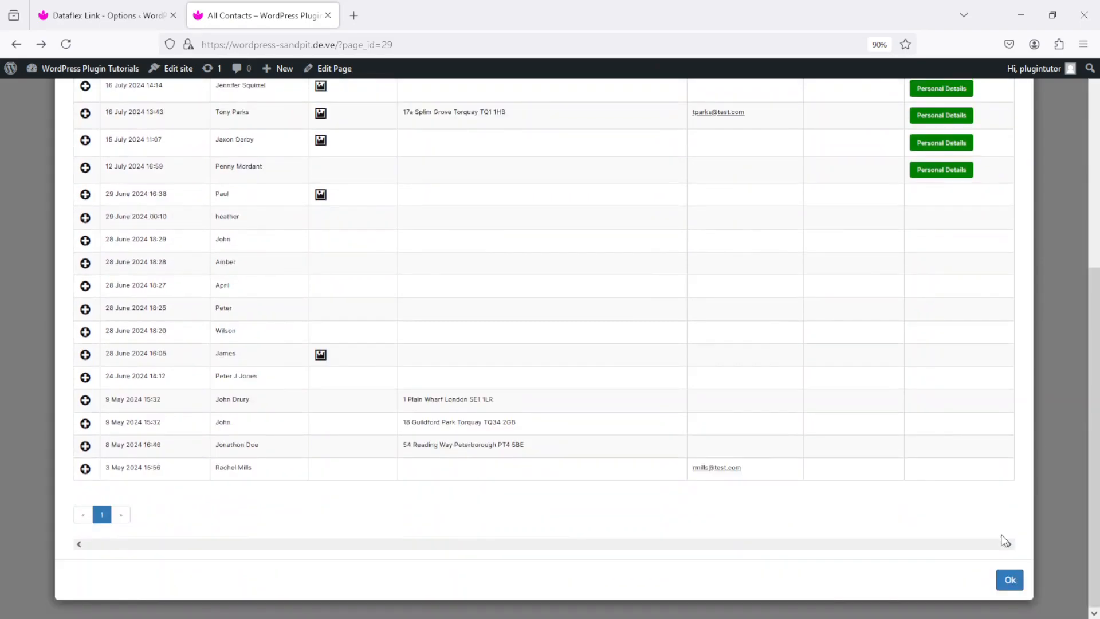
left_click(1010, 580)
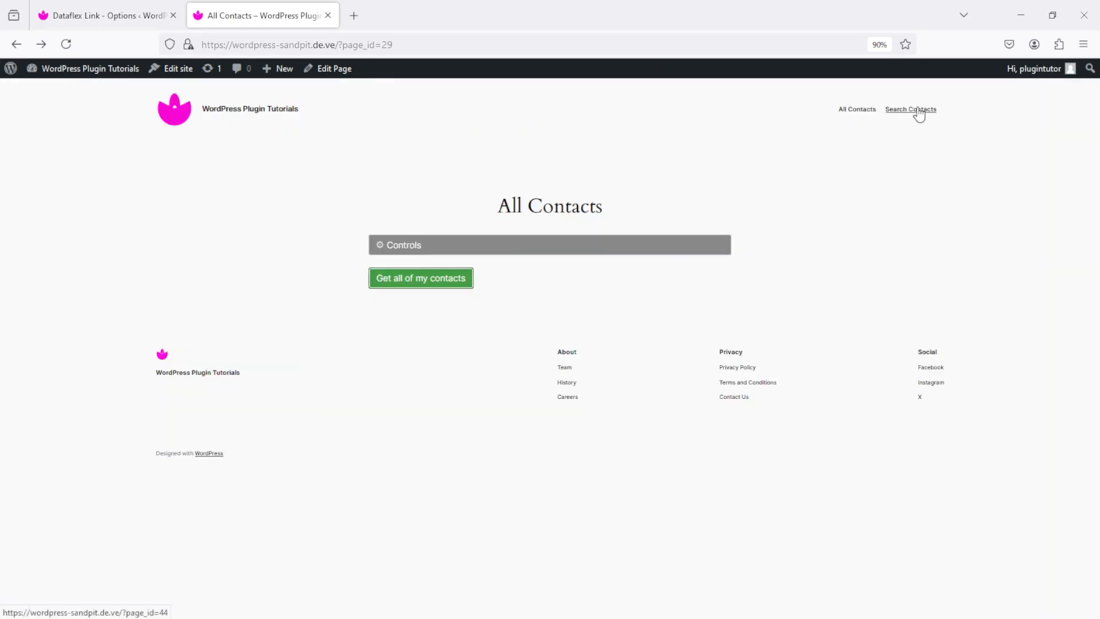
Search the contacts by a first name, review the matches, redisplay the same results once more and close them
left_click(919, 110)
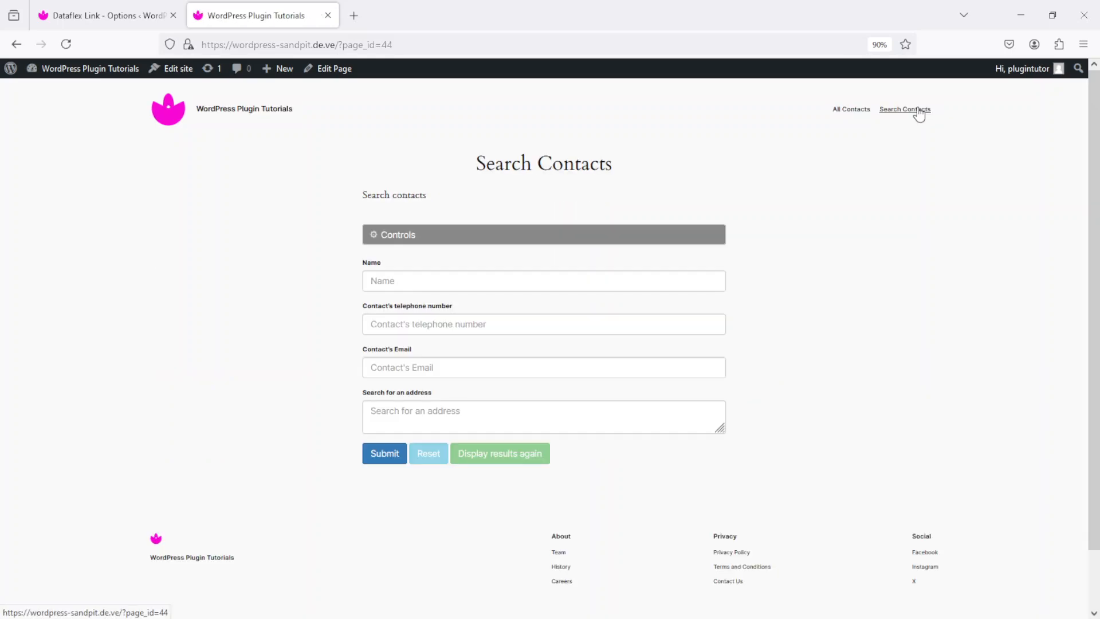
left_click(575, 283)
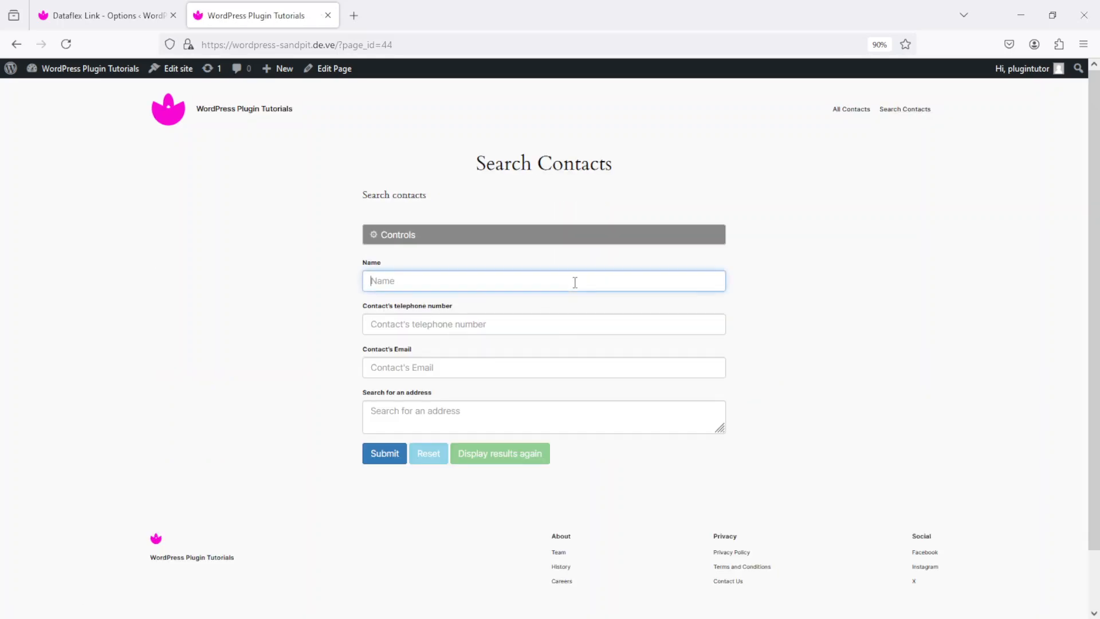
type("peter")
left_click(384, 454)
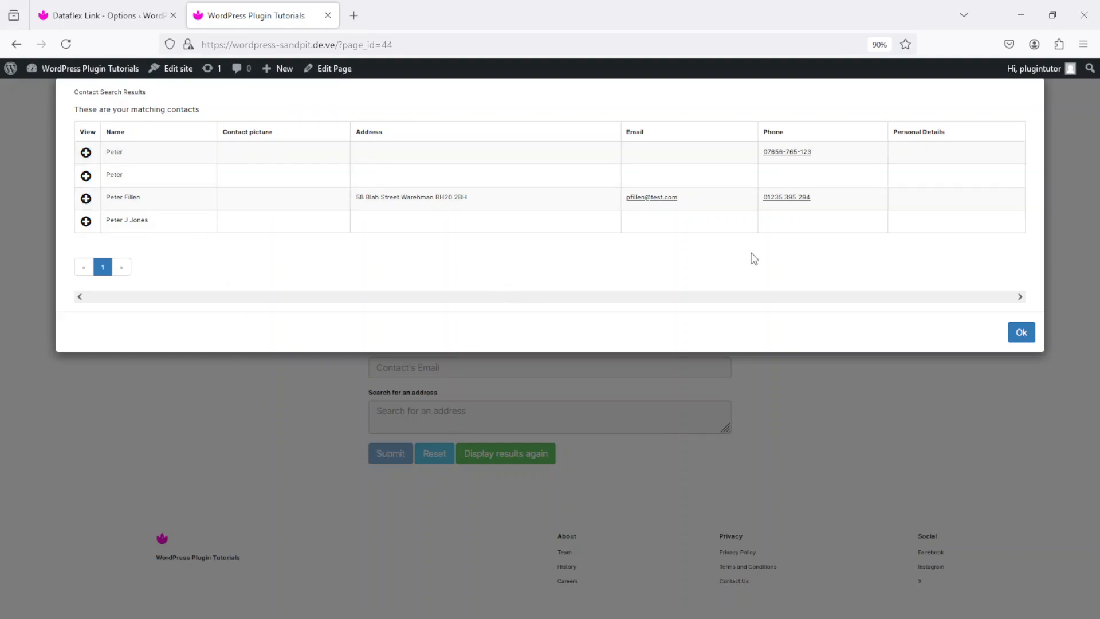
left_click(1021, 332)
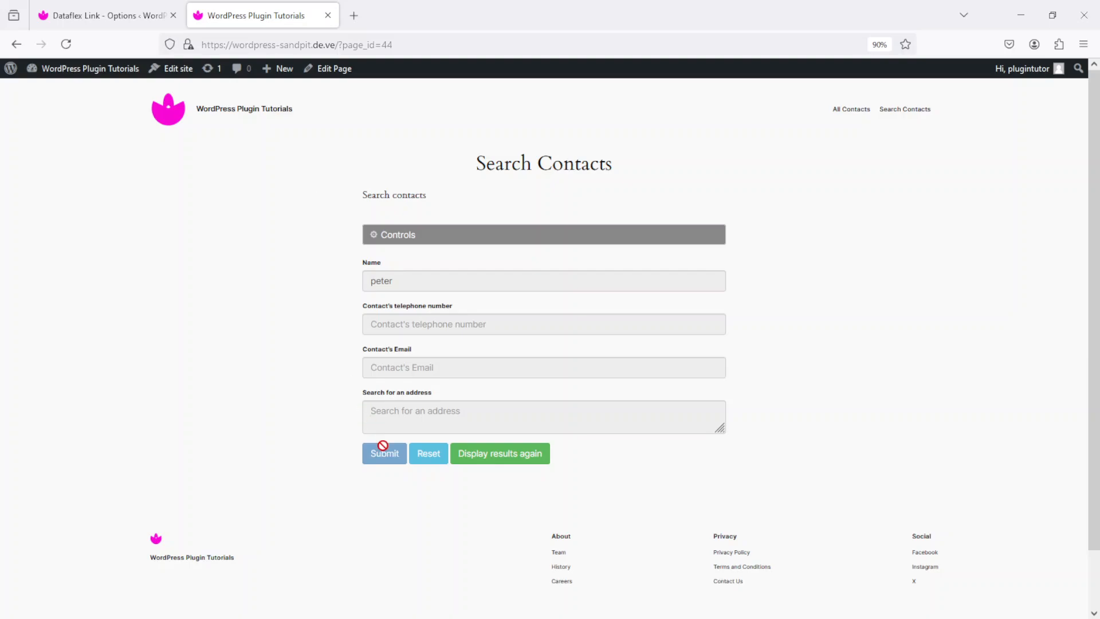
left_click(508, 458)
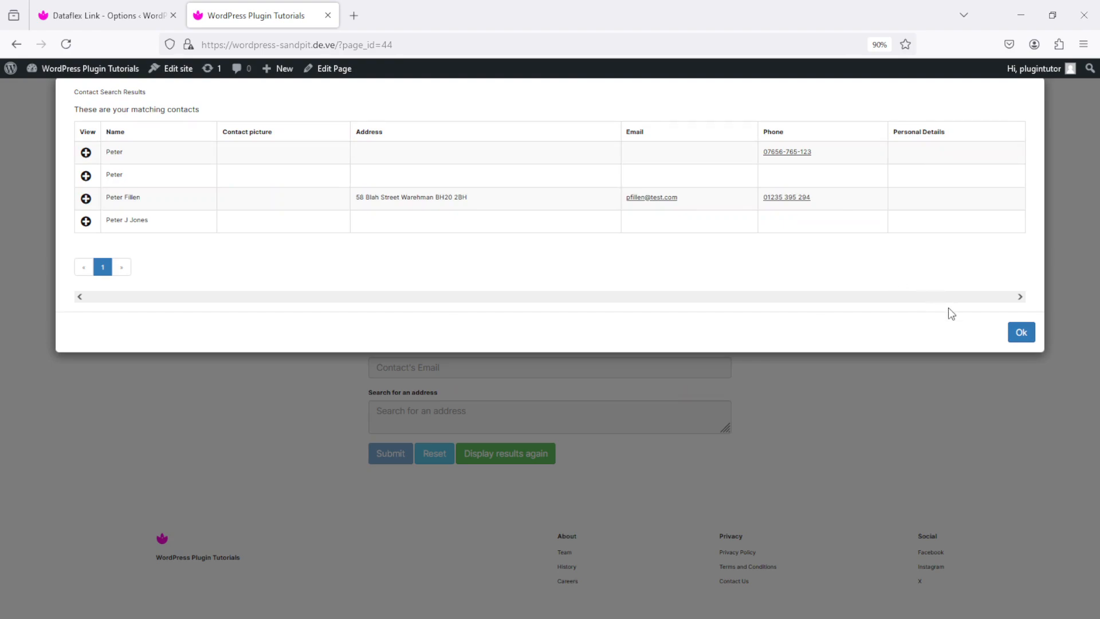
left_click(1027, 335)
Enable "Show score for each row" in the Dataflex Link options and save the options
left_click(108, 15)
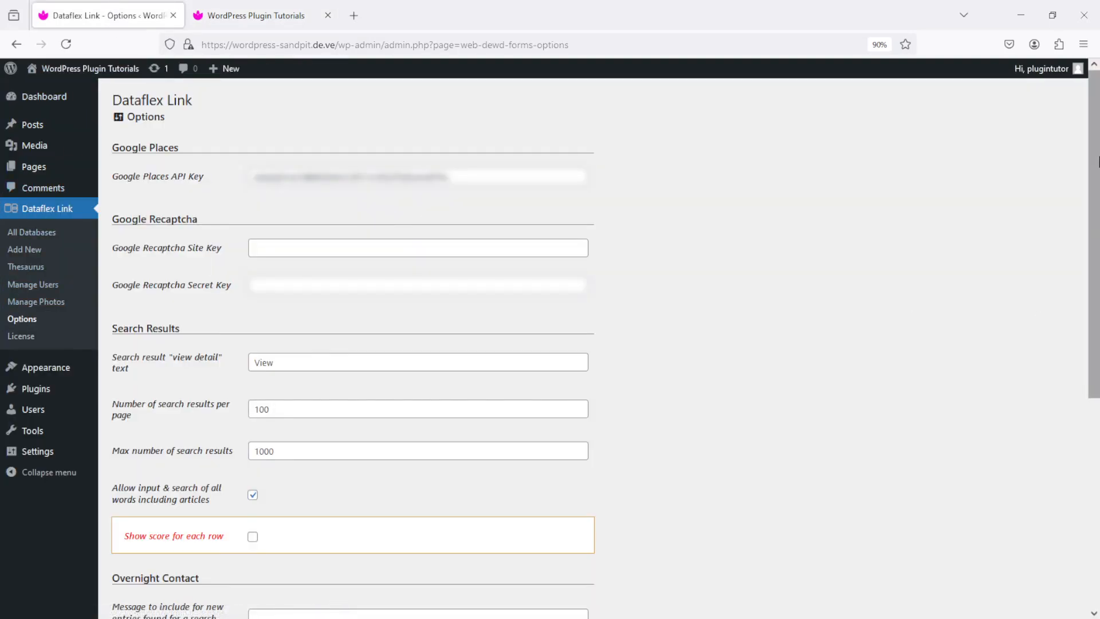
left_click_drag(1096, 147, 1098, 240)
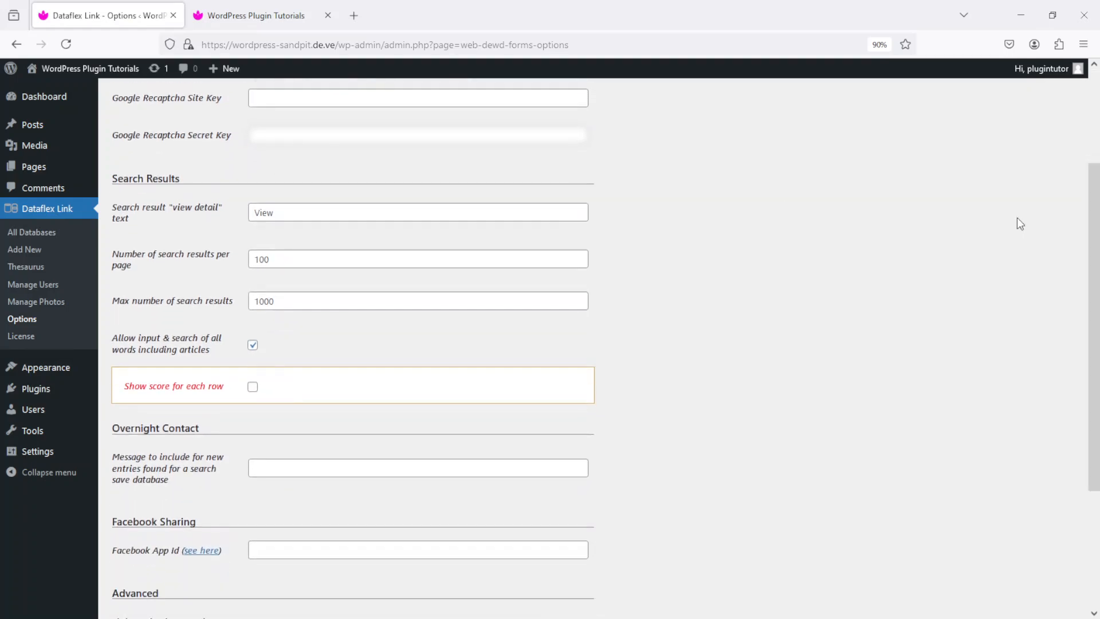
left_click(252, 389)
left_click_drag(1089, 381, 1089, 483)
left_click(144, 577)
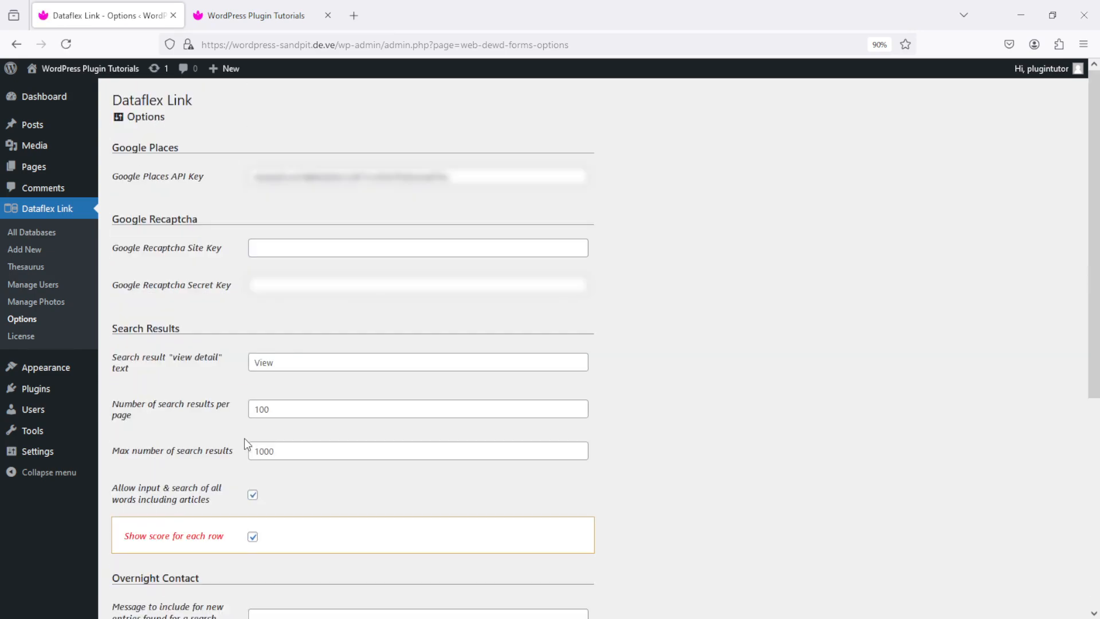
Reload the Search Contacts page and search by the same first name to check the row scores
left_click(267, 18)
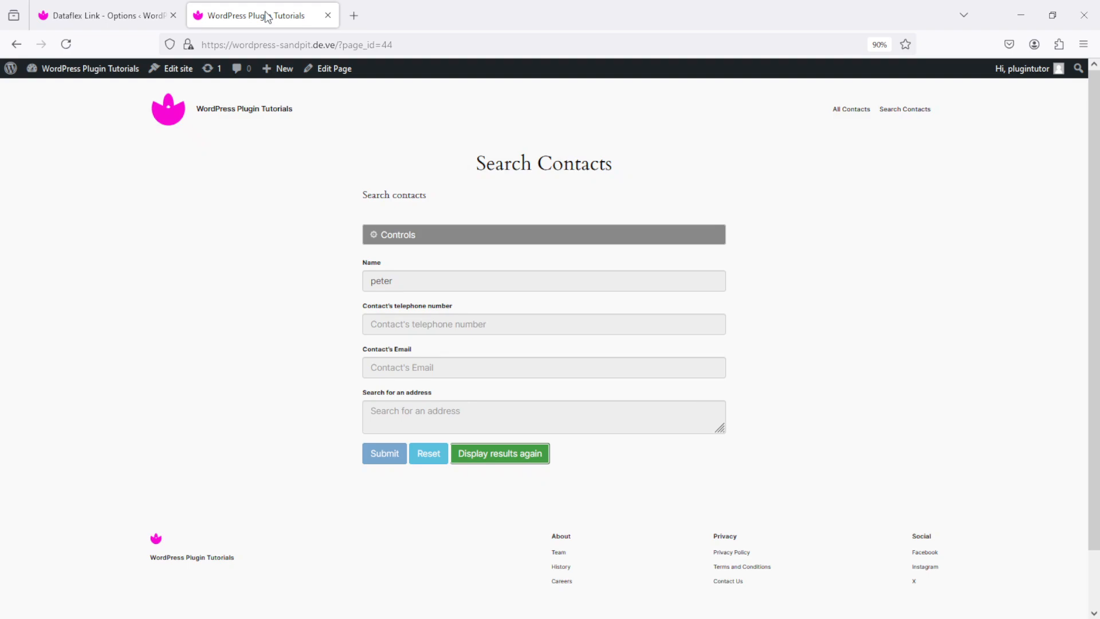
key("F5")
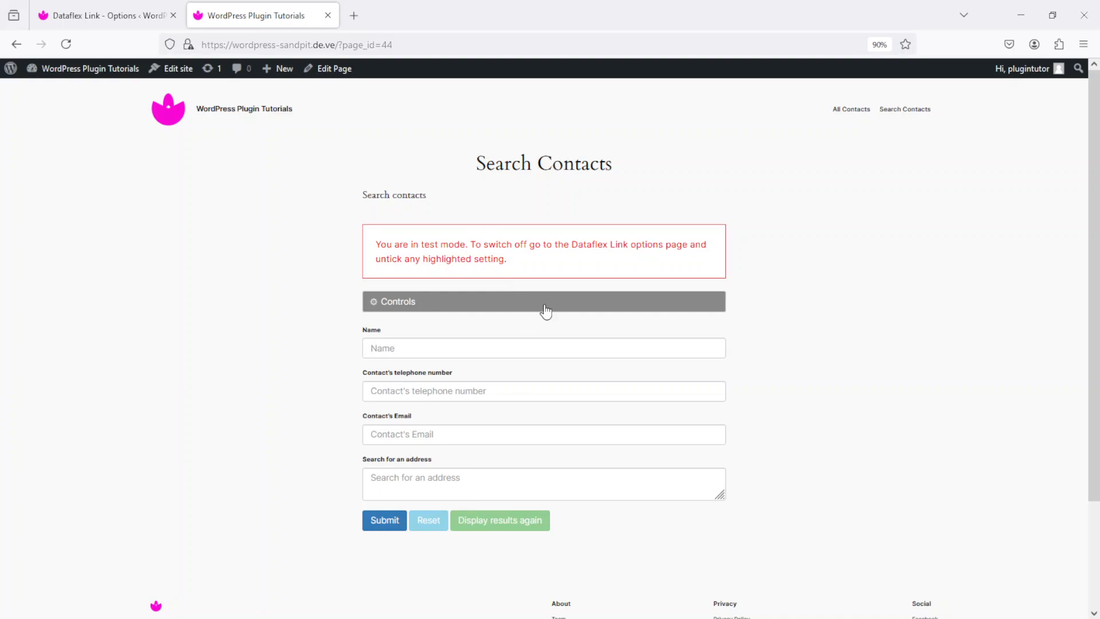
left_click(624, 347)
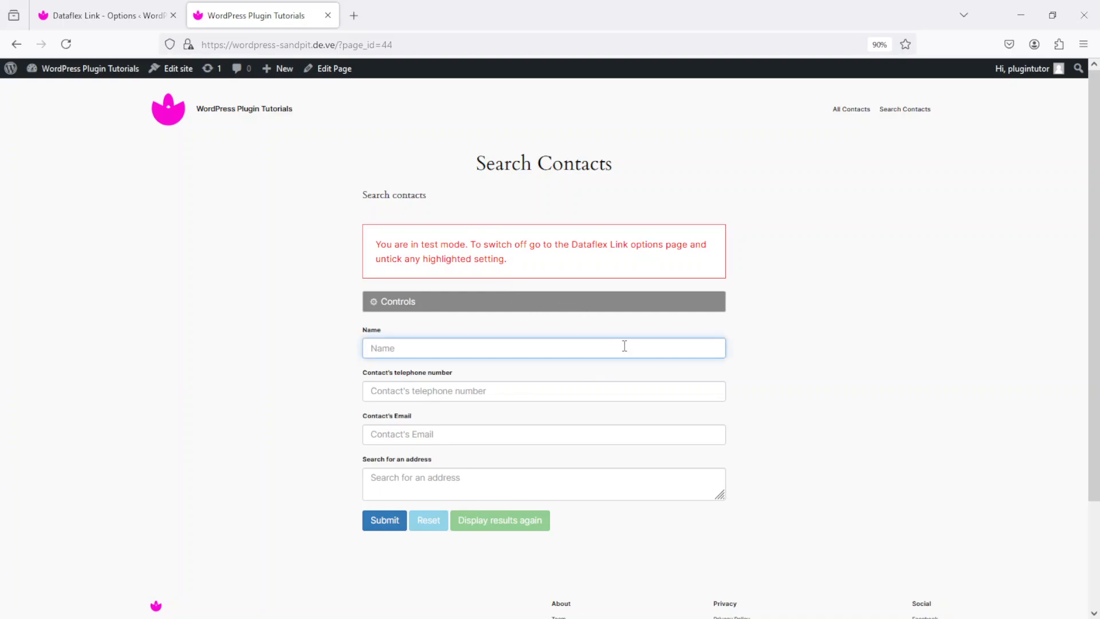
type("peter")
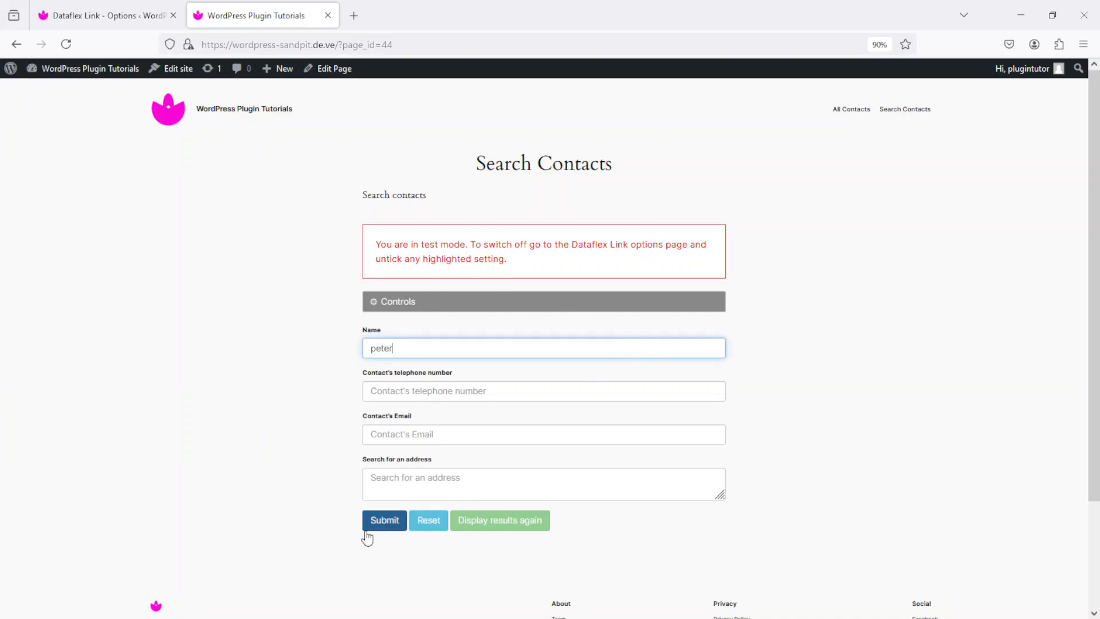
left_click(388, 522)
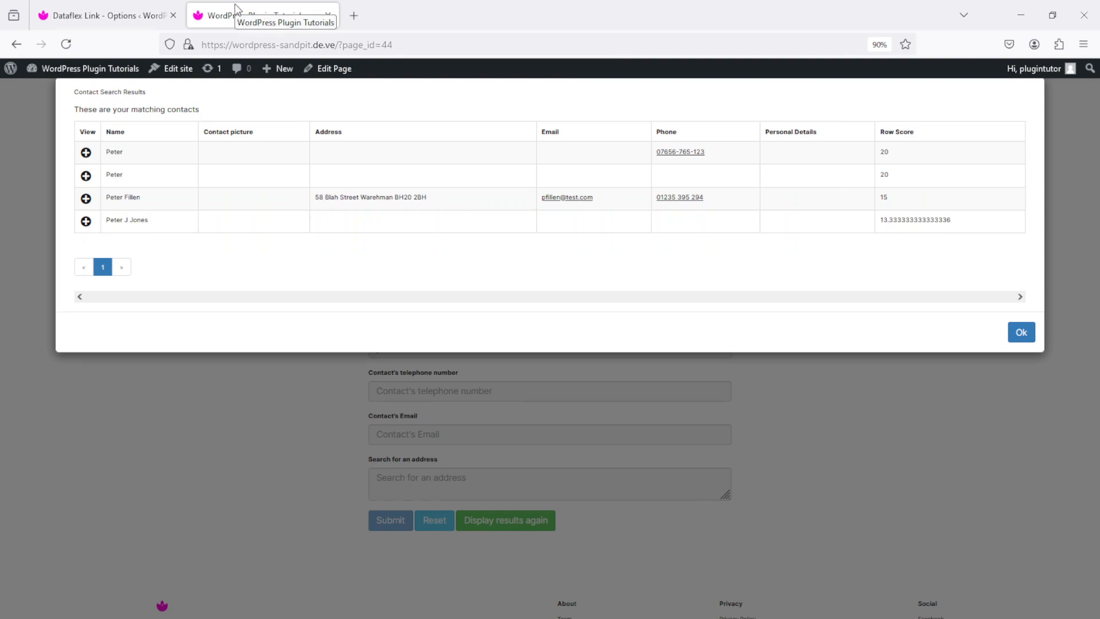
Open the "Search contacts" database and examine its minimum search score and its fields' matching and weighting settings
left_click(127, 16)
left_click(44, 235)
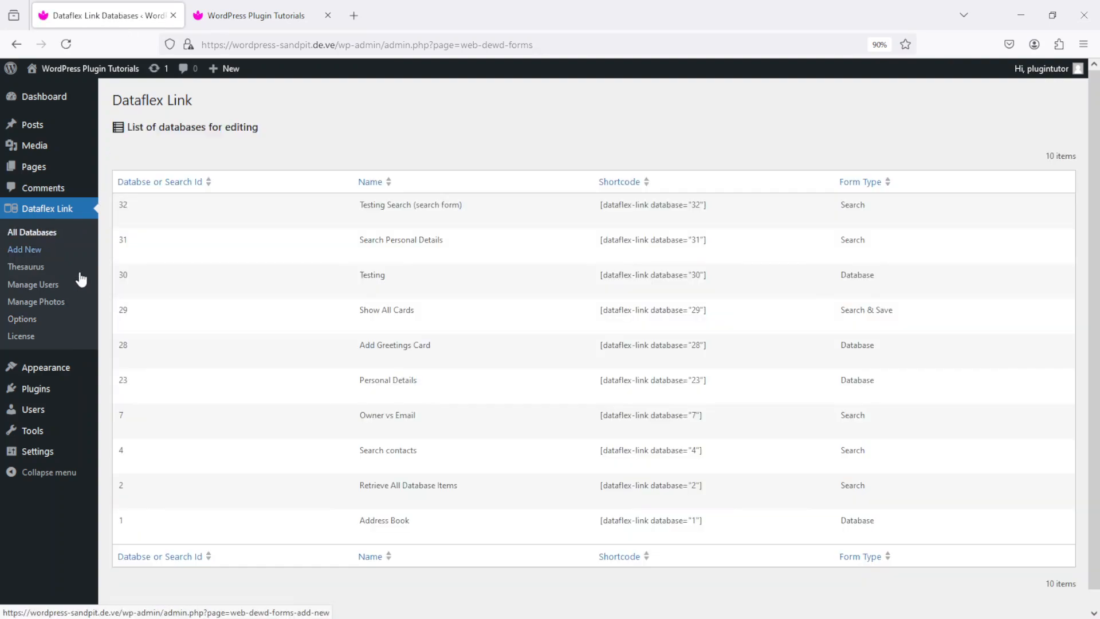
left_click(125, 464)
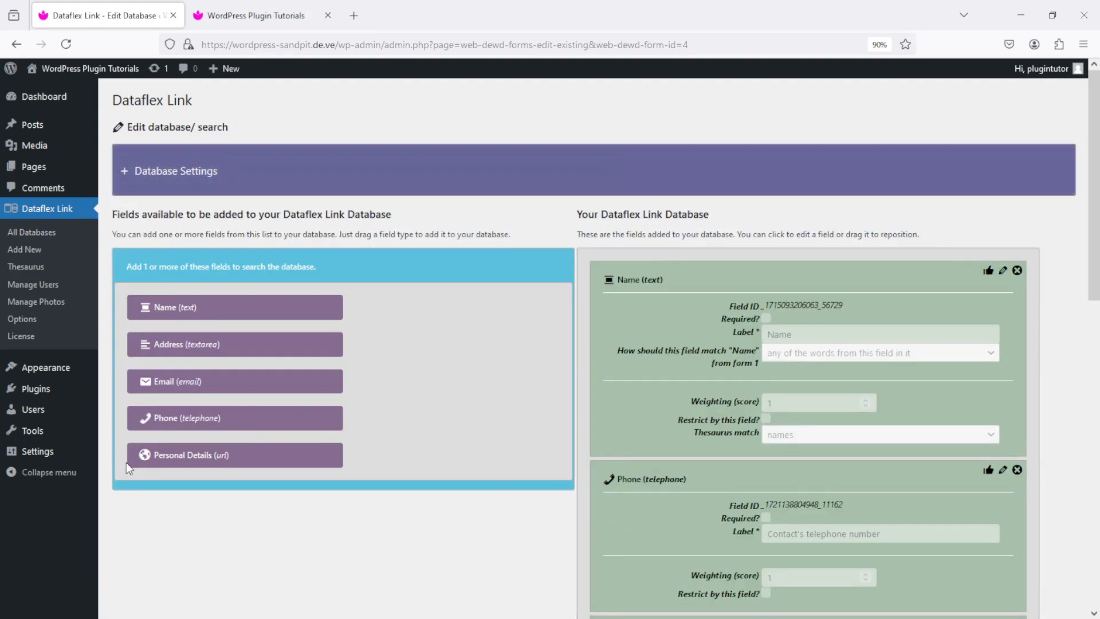
left_click(187, 177)
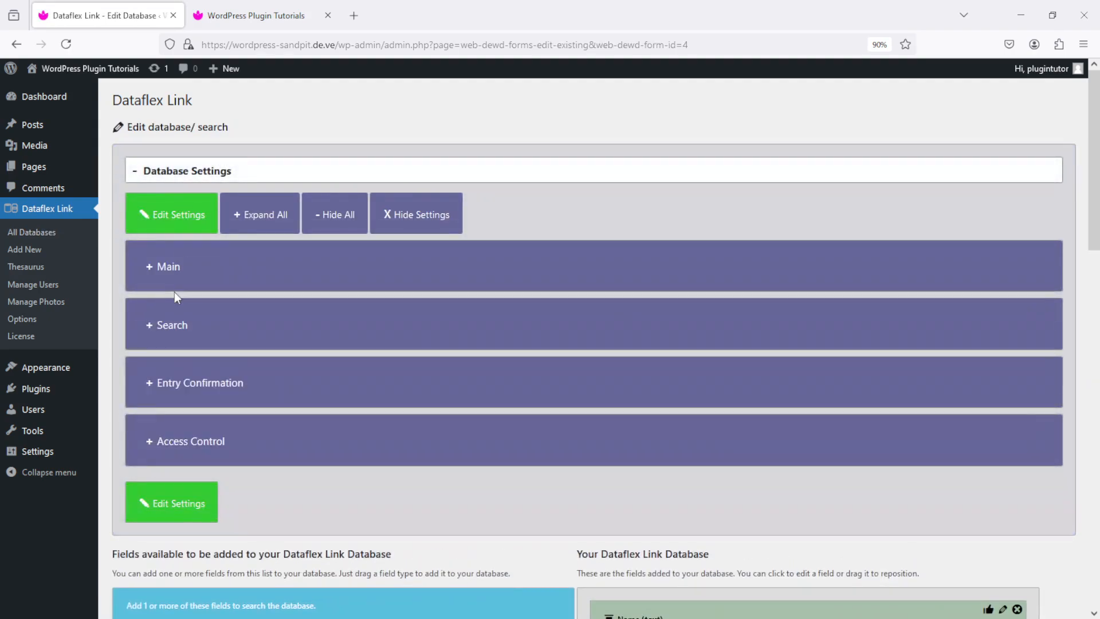
left_click(171, 333)
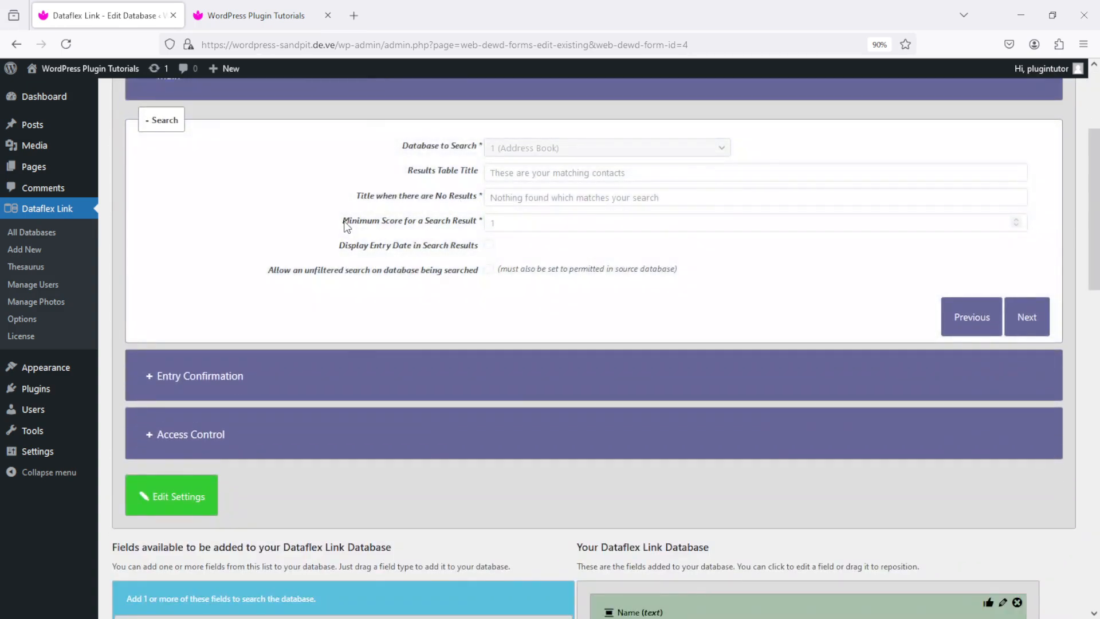
triple_click(477, 224)
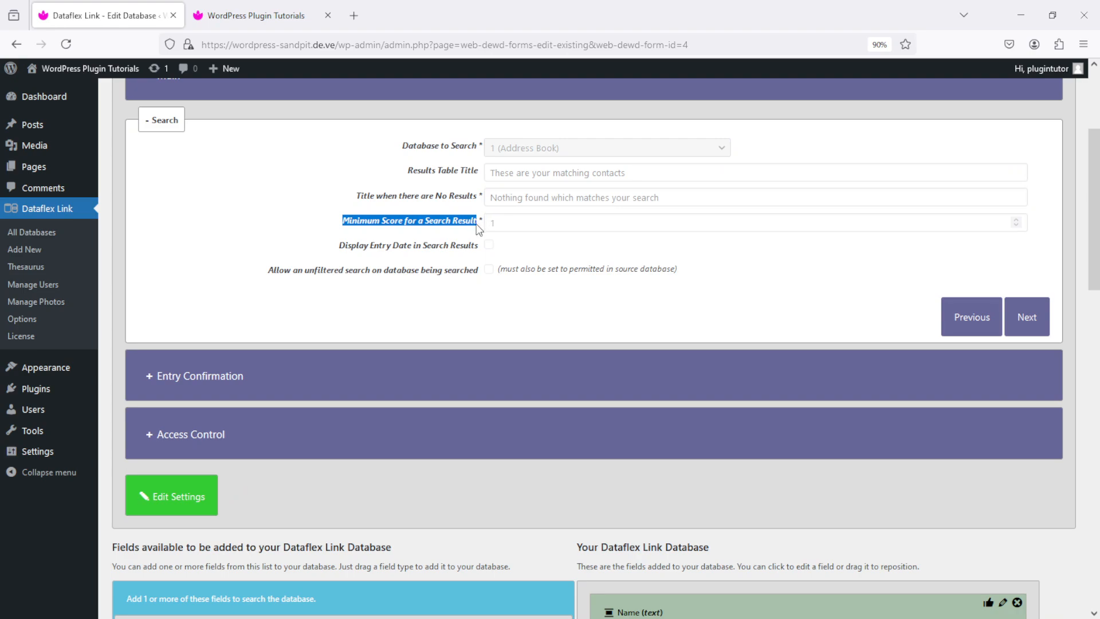
left_click_drag(1098, 192, 1098, 302)
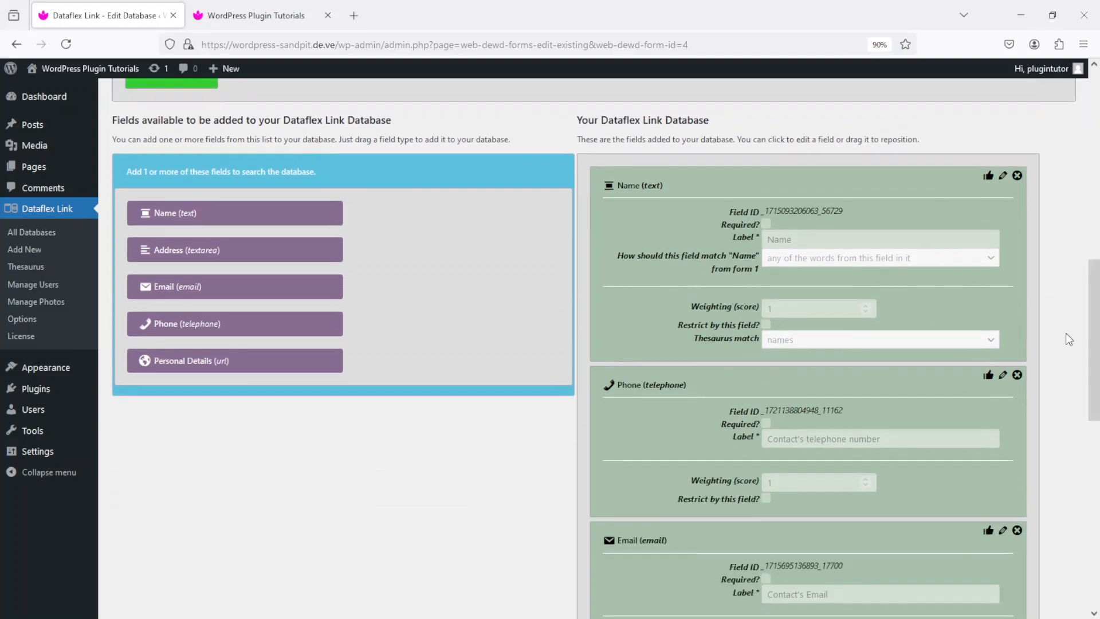
left_click_drag(1098, 336, 1099, 309)
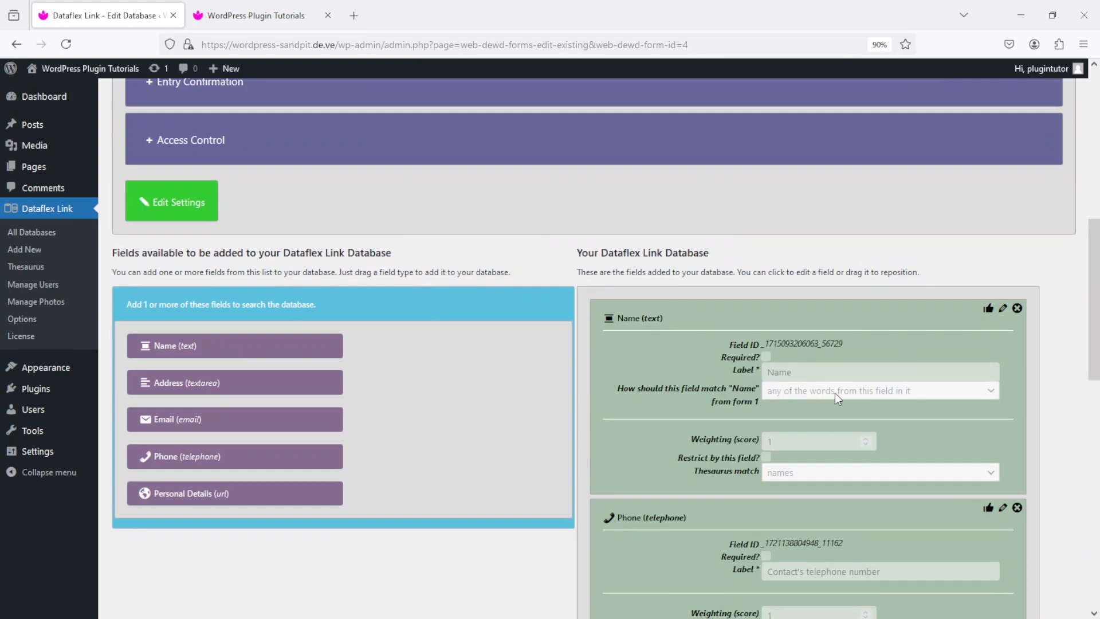
Set the Name field's weighting (score) to 10 and save the field
left_click_drag(1097, 263, 1066, 247)
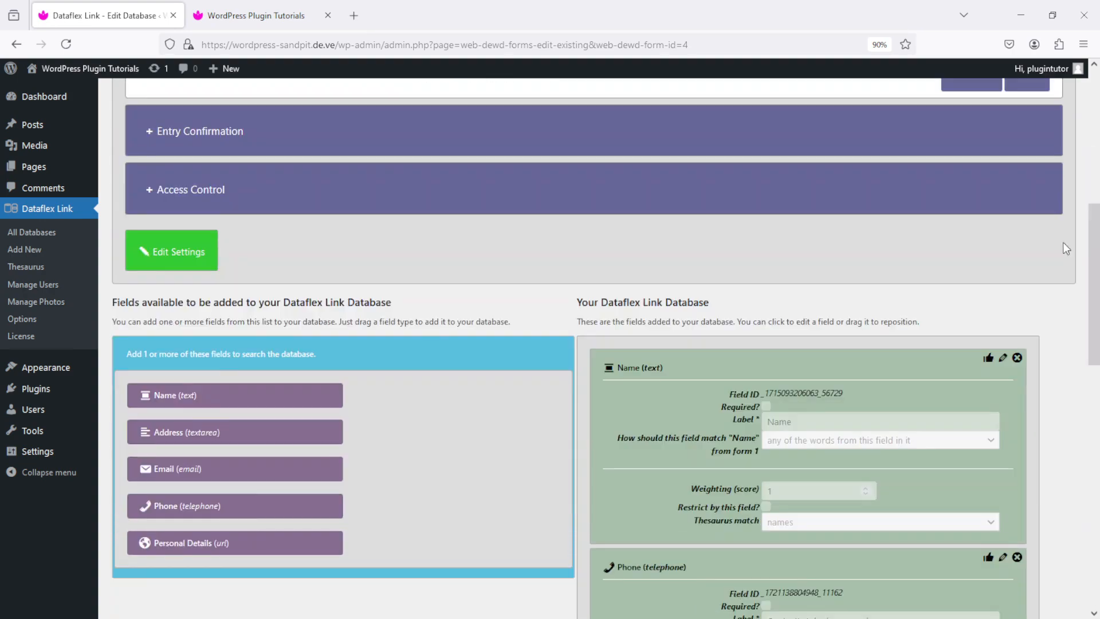
left_click(1004, 358)
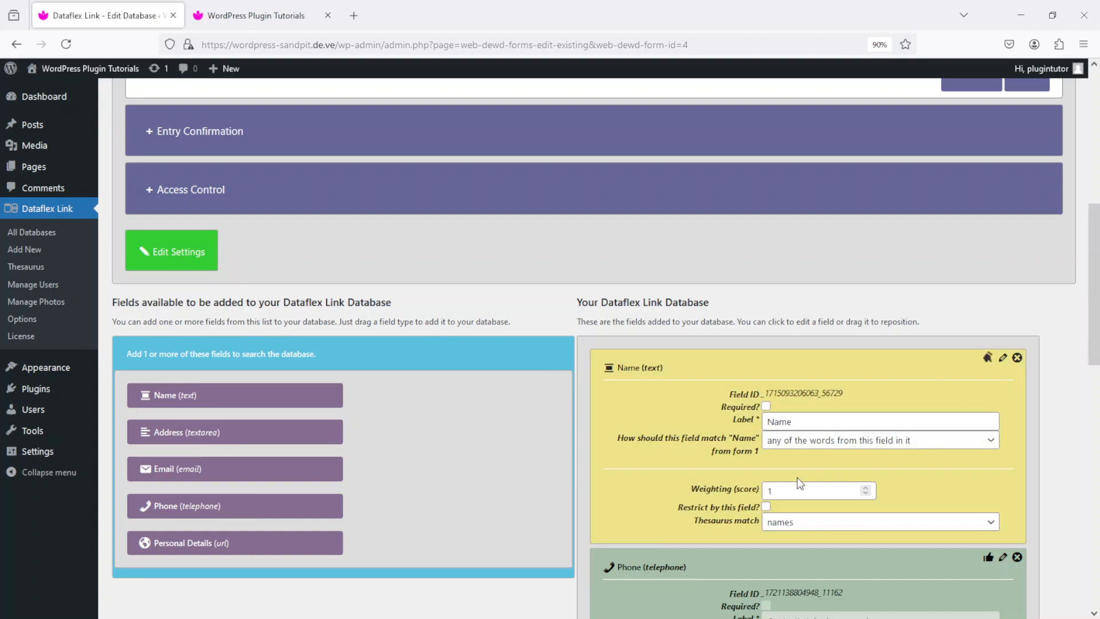
left_click(788, 491)
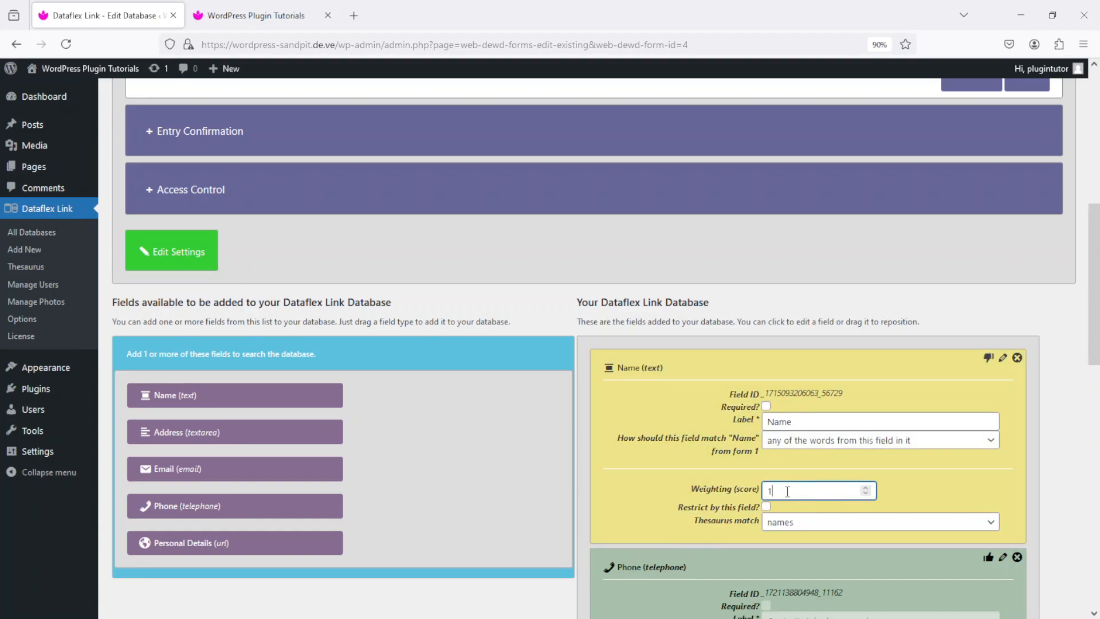
type("0")
left_click(990, 359)
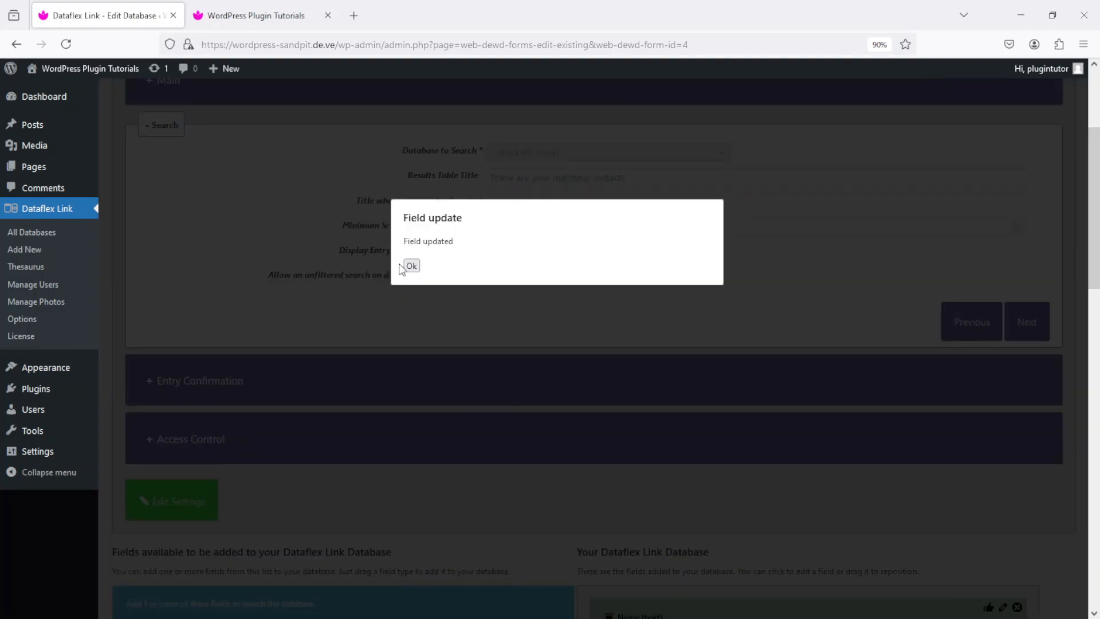
left_click(411, 266)
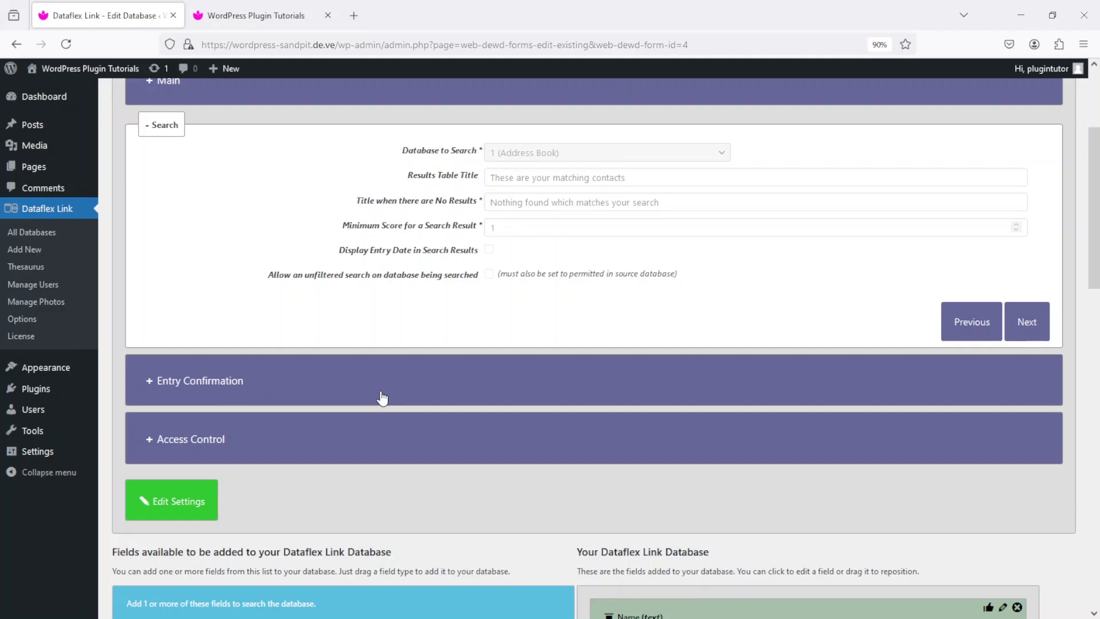
Set the Minimum Score for a Search Result to 0 and save the database settings
left_click(171, 505)
left_click(559, 229)
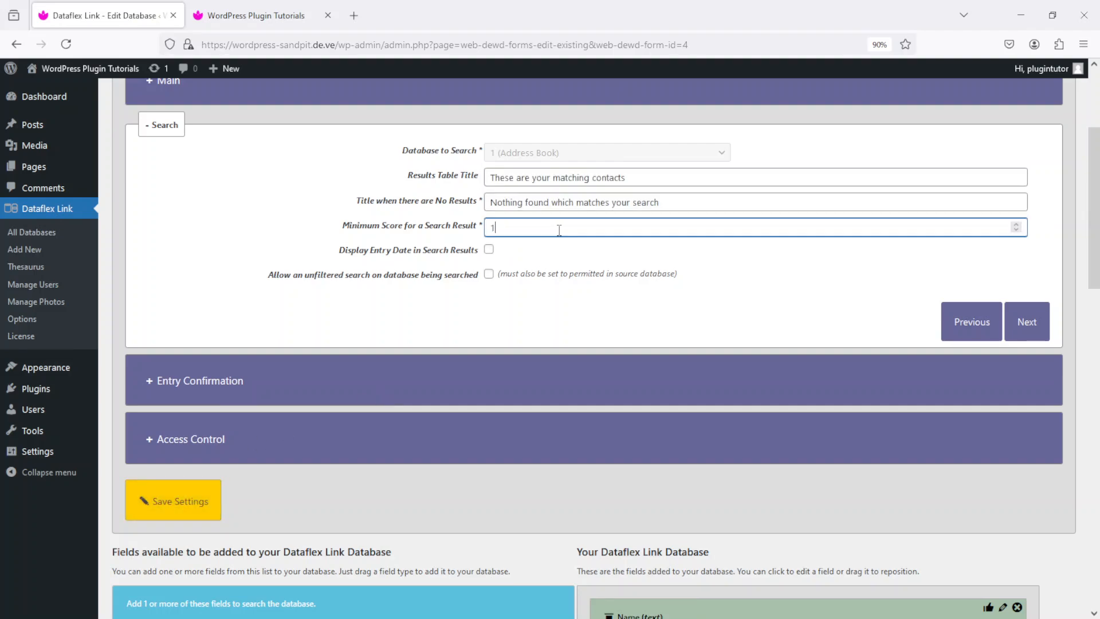
key("BackSpace")
type("0")
left_click(204, 503)
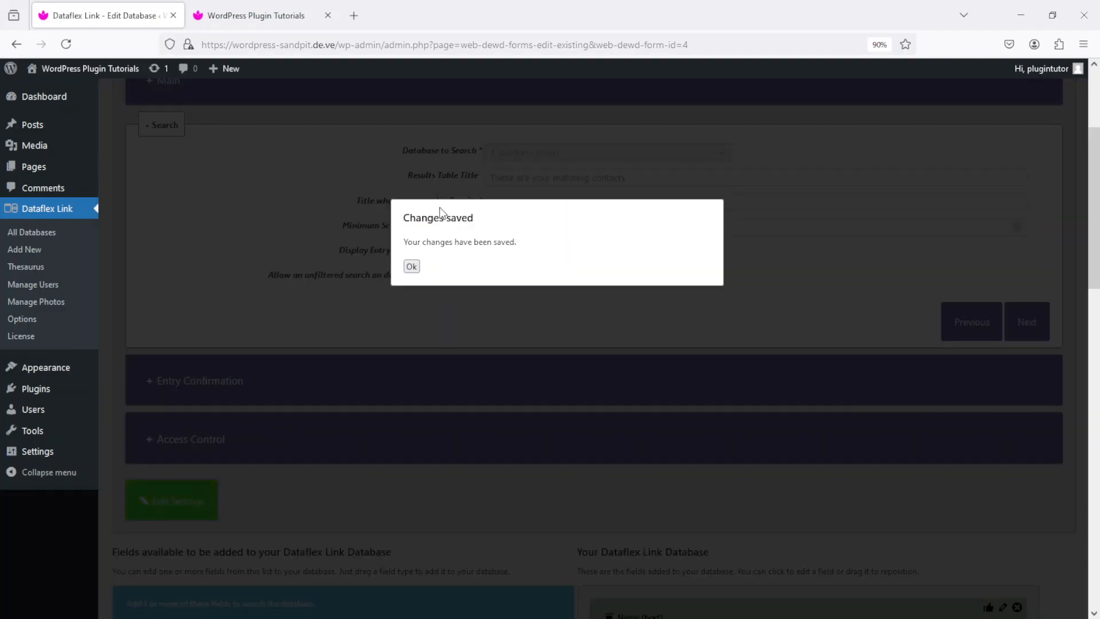
left_click(412, 267)
Close the old results, reset the Search Contacts form and search by the first name again to compare row scores
left_click(267, 5)
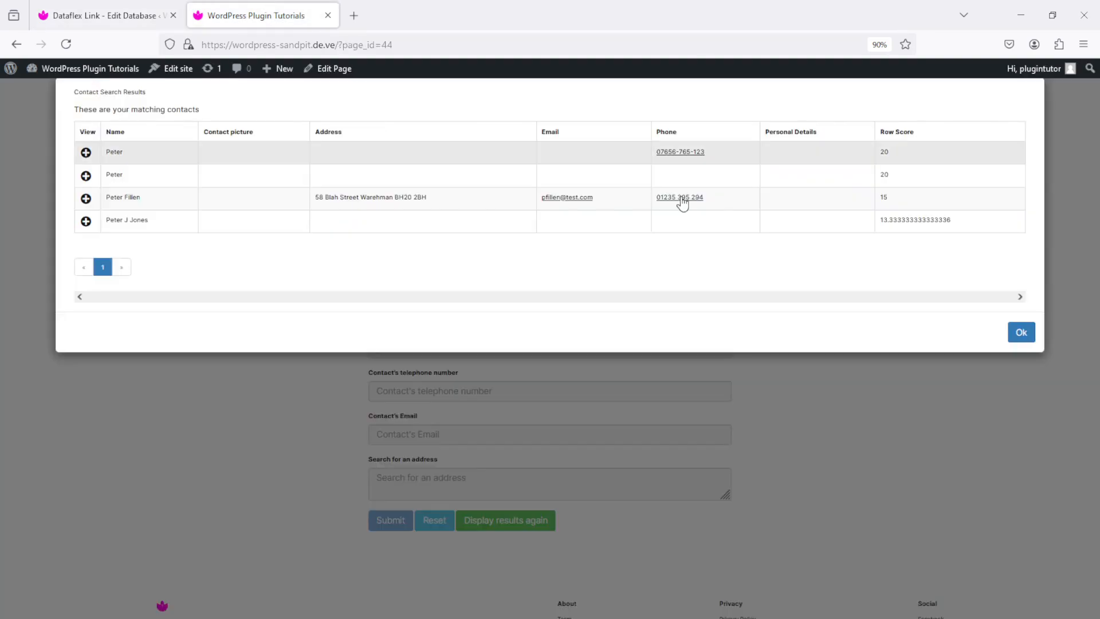
left_click(1019, 337)
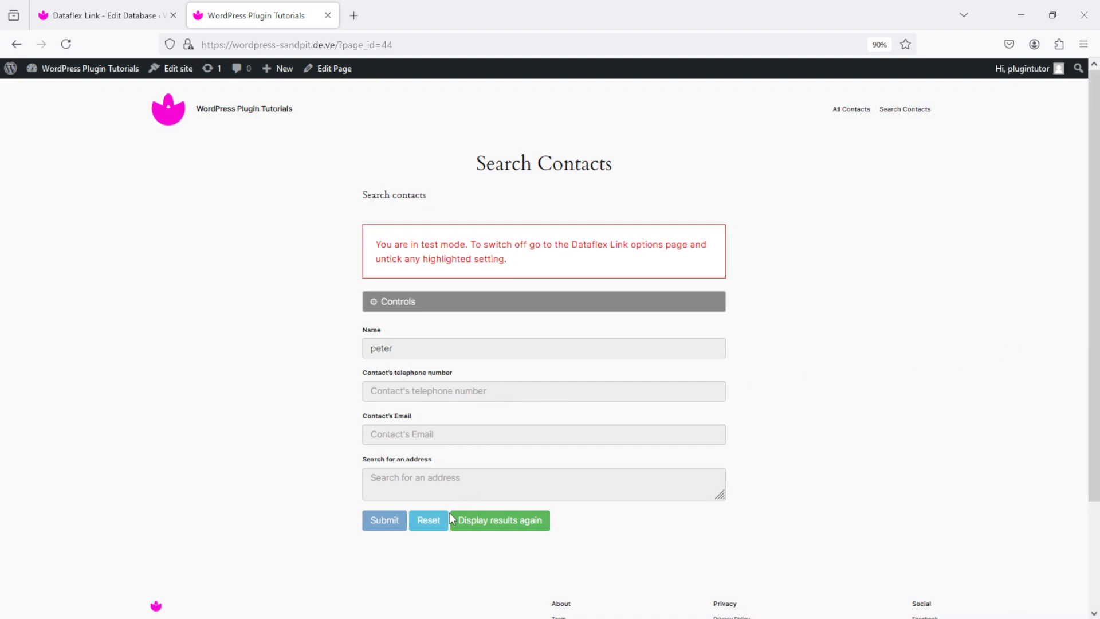
left_click(429, 520)
left_click(517, 348)
type("peter")
left_click(395, 526)
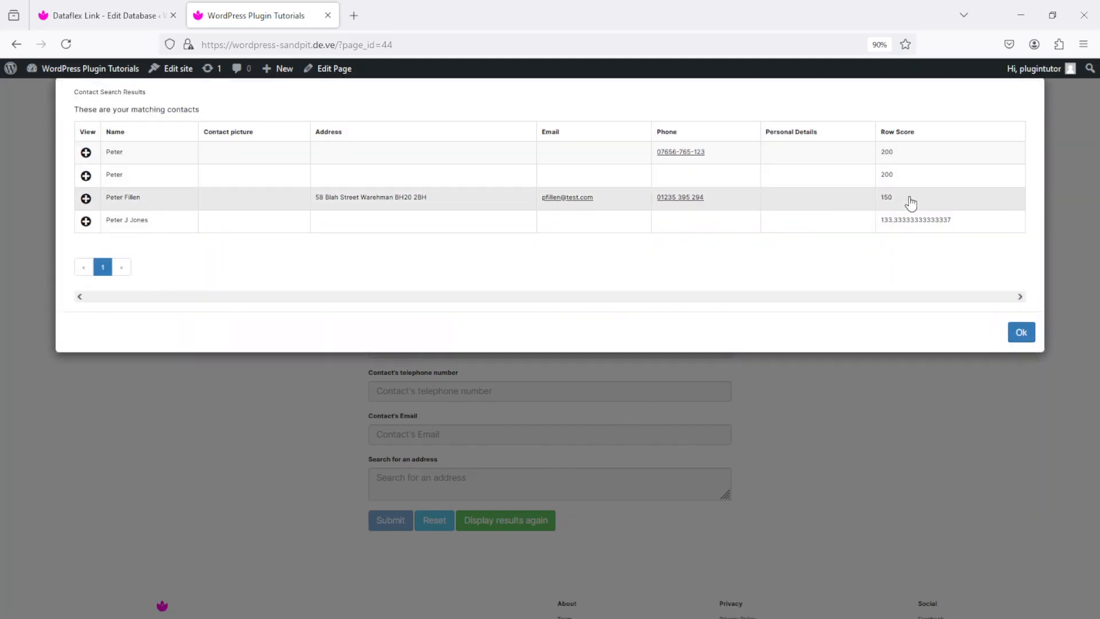
Review the Search contacts database's Phone and Name field weightings and its Minimum Score for a Search Result setting
left_click(105, 8)
scroll(788, 277, "down", 8)
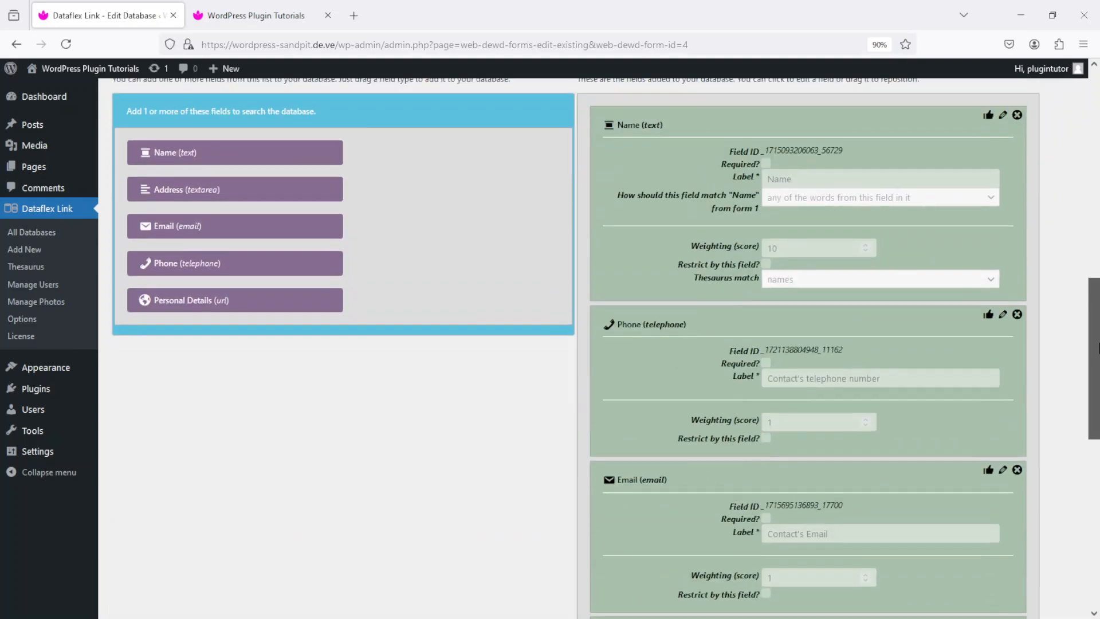
scroll(789, 277, "up", 6)
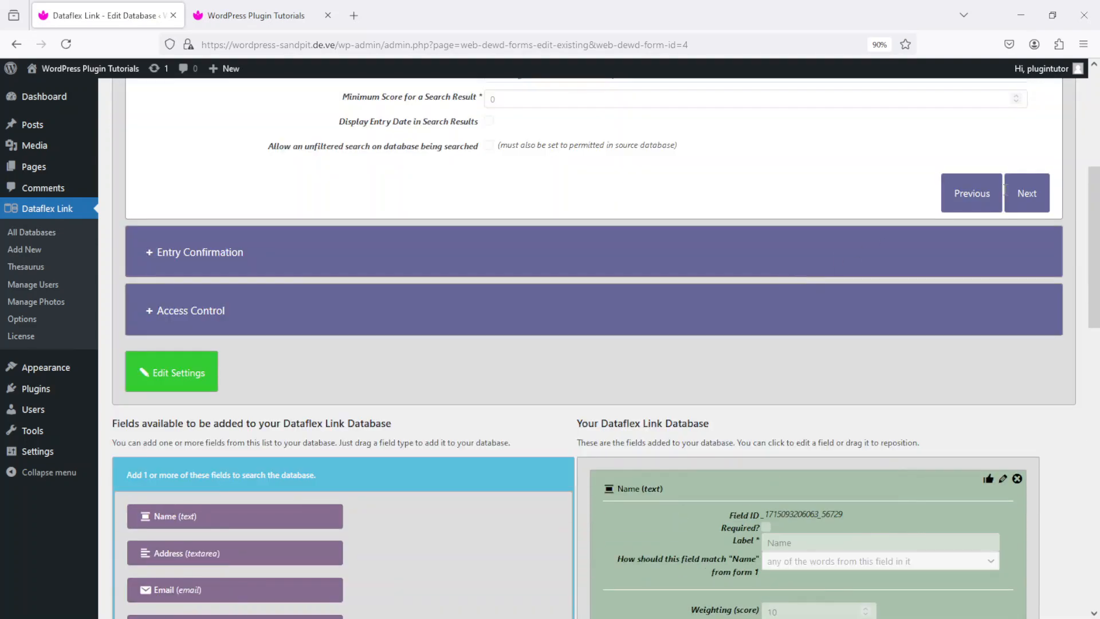
left_click_drag(1099, 201, 1099, 176)
Close the old results, reset the Search Contacts form, and search by the contact's first name plus the telephone prefix 07
left_click(286, 4)
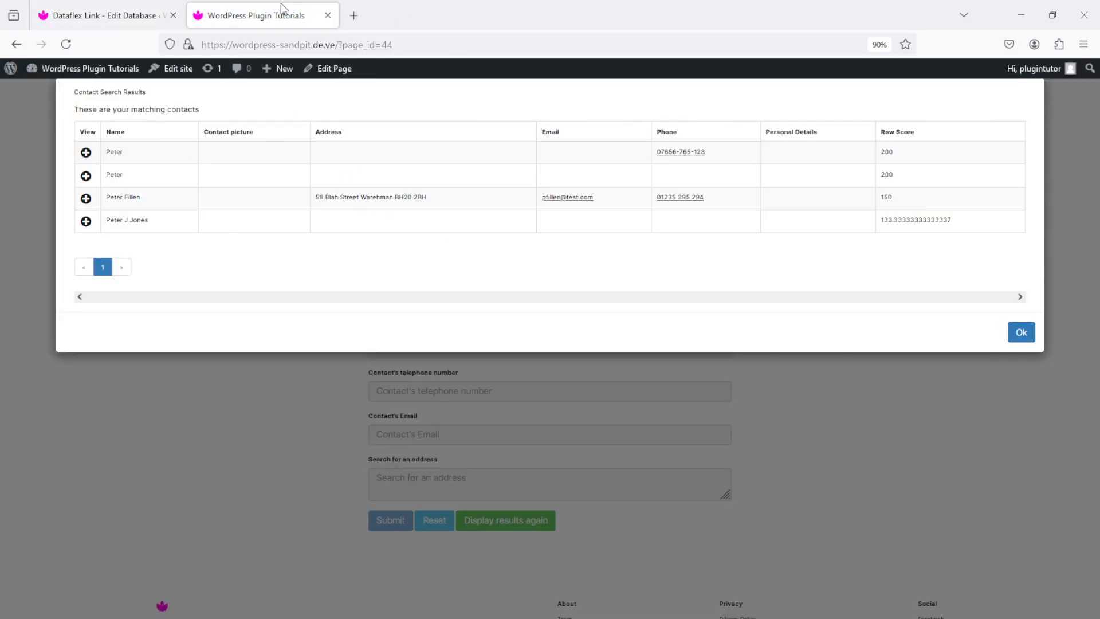
left_click(1021, 333)
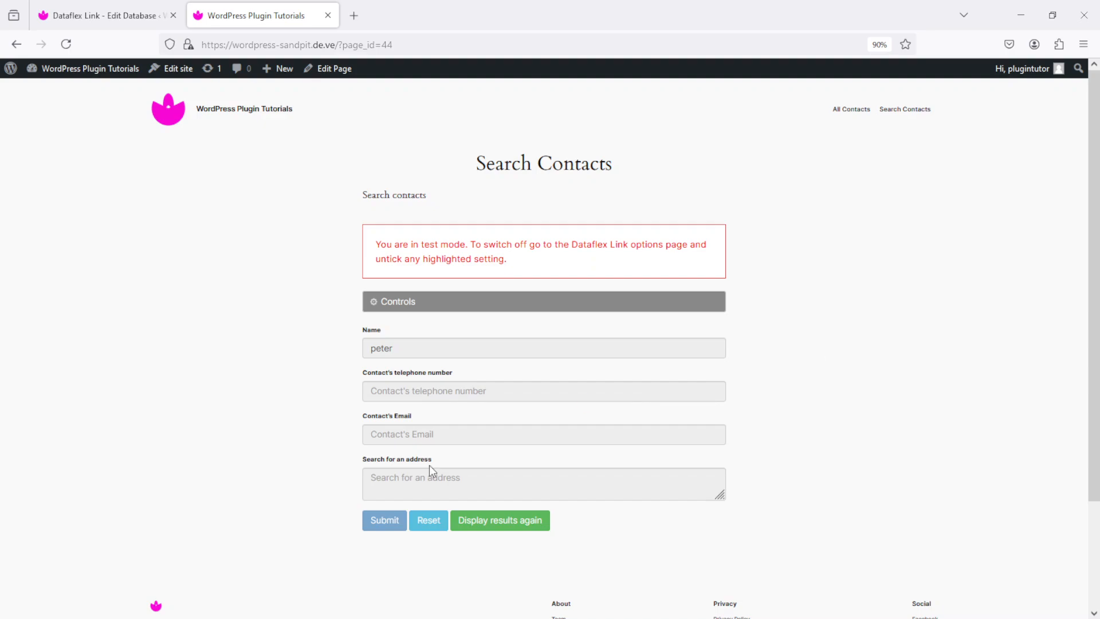
left_click(429, 521)
left_click(498, 351)
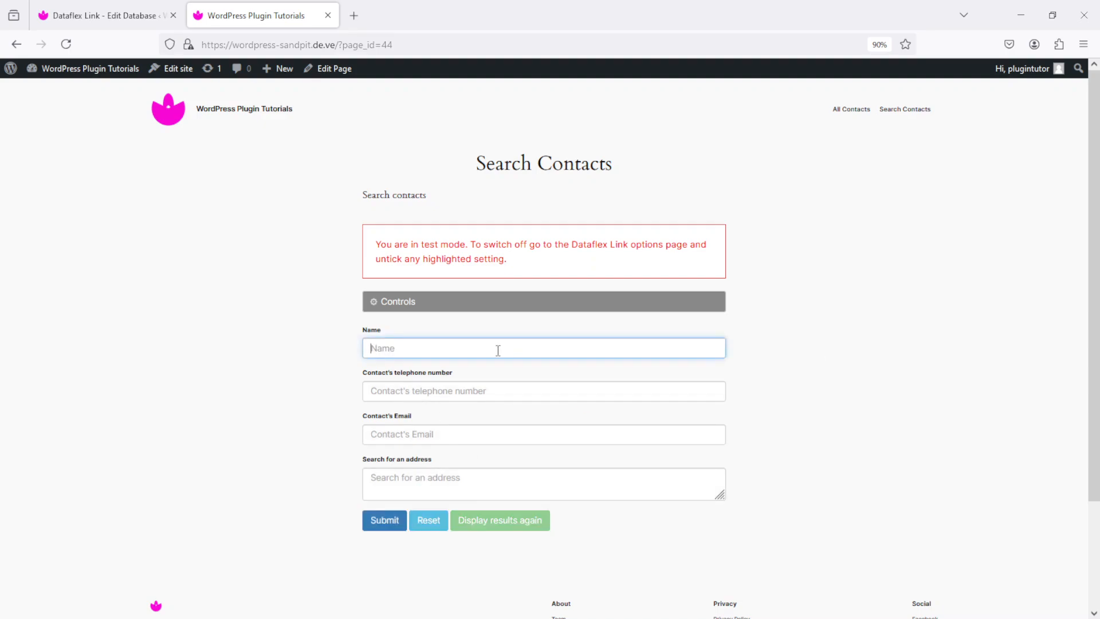
type("peter")
left_click(512, 394)
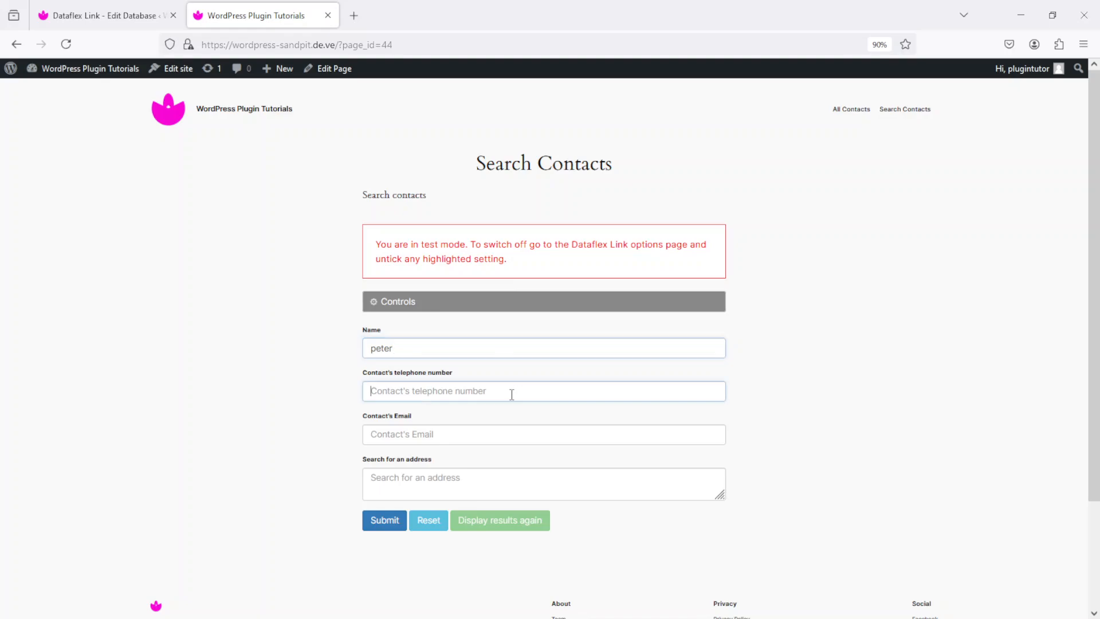
type("07")
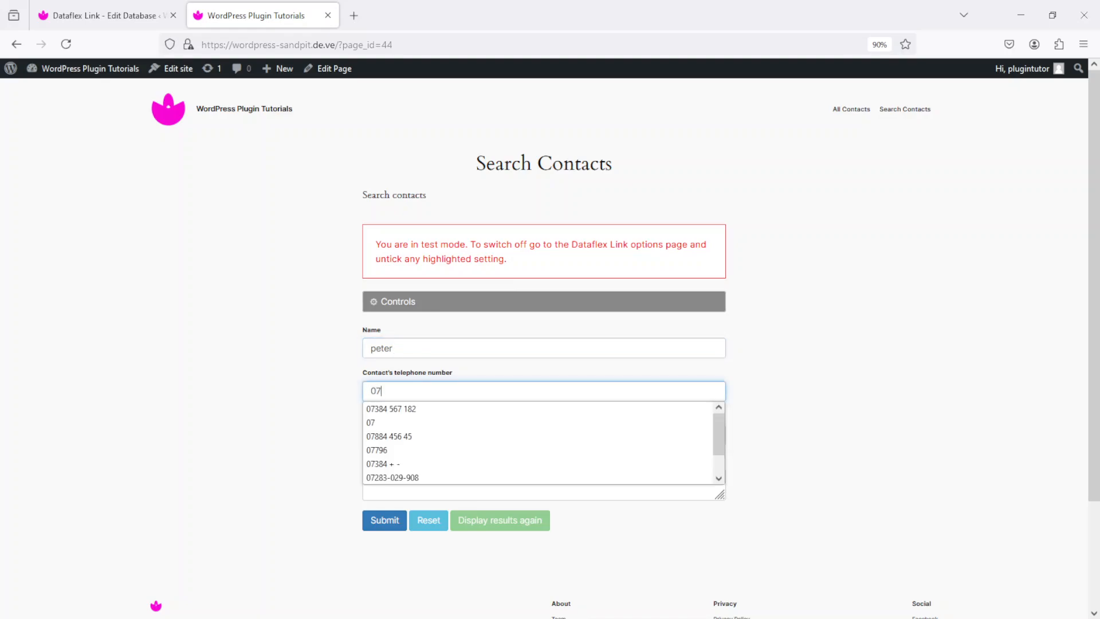
left_click(383, 523)
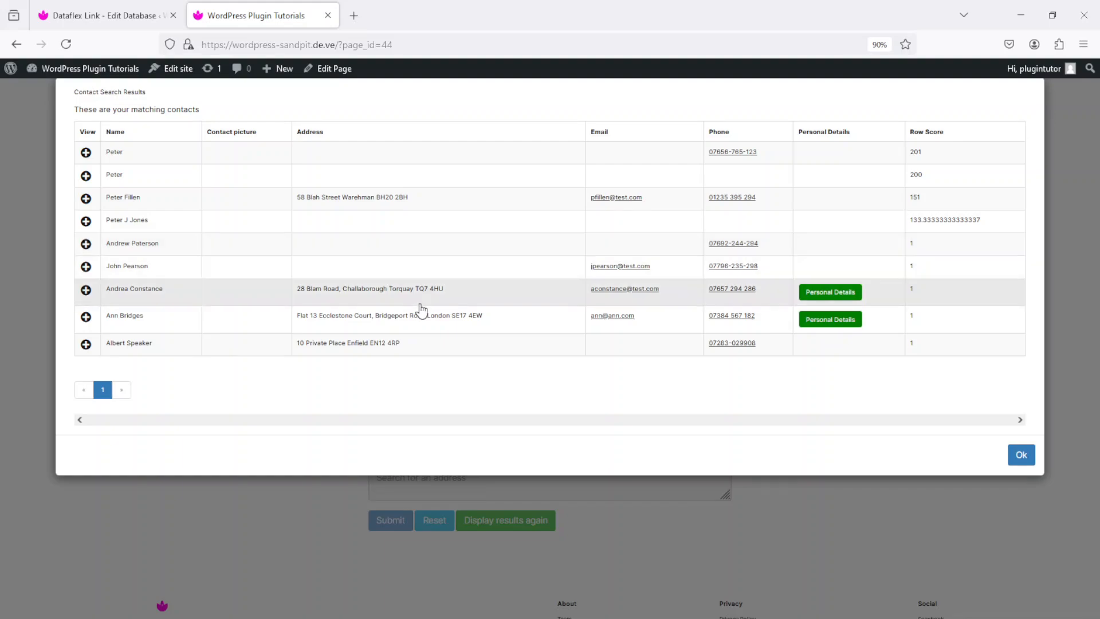
Set the Phone field's weighting (score) to 100 in the Search contacts database and save the field
left_click(99, 5)
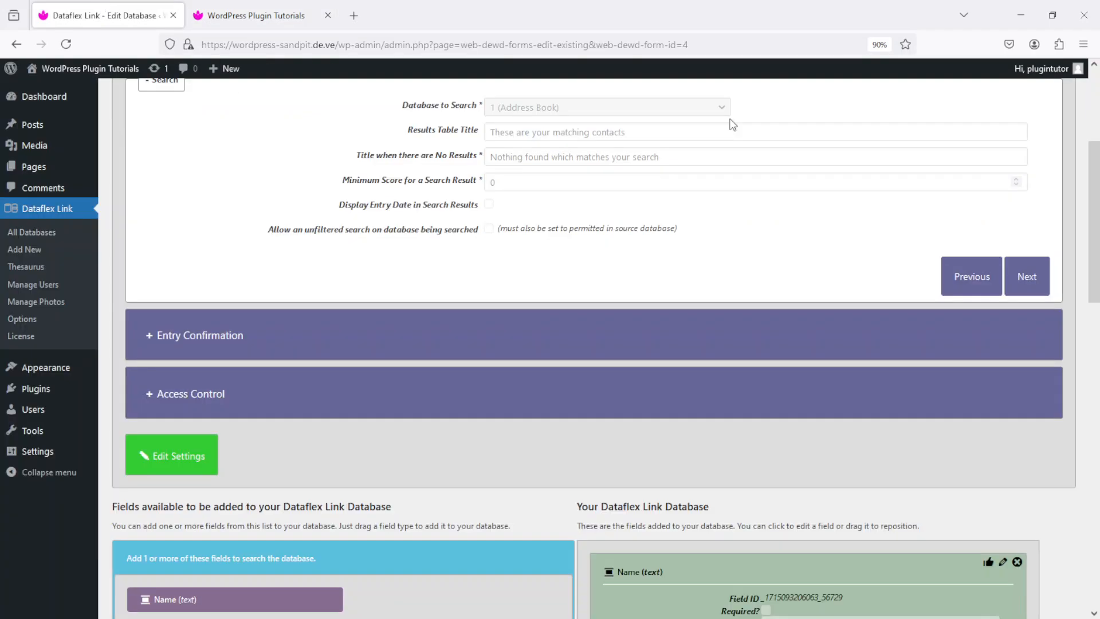
scroll(734, 407, "down", 7)
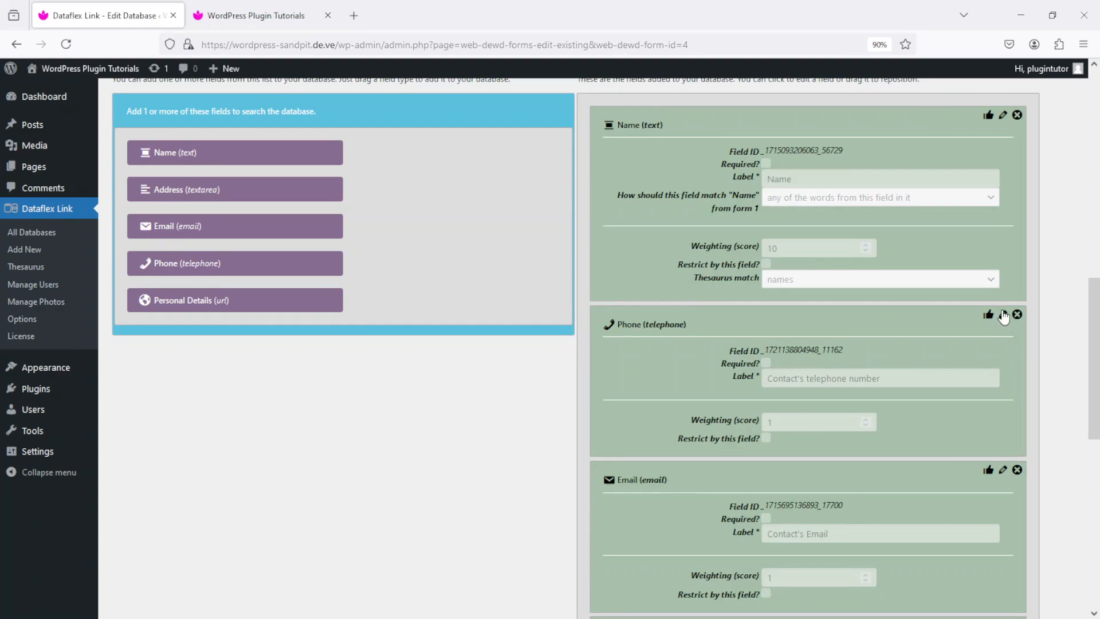
left_click(1003, 316)
left_click(811, 422)
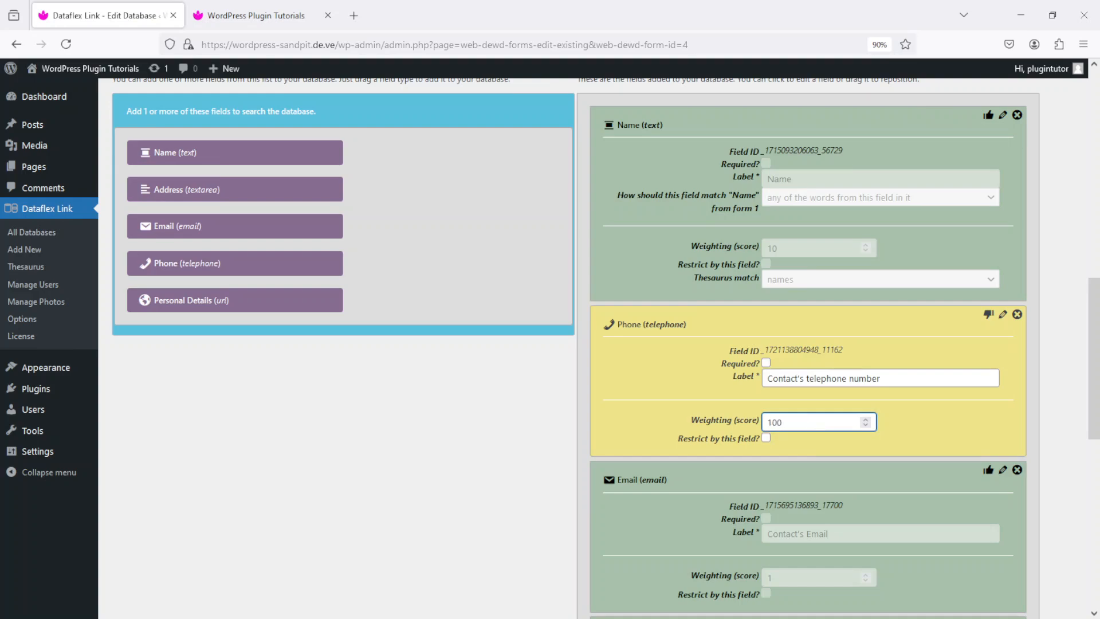
left_click(988, 314)
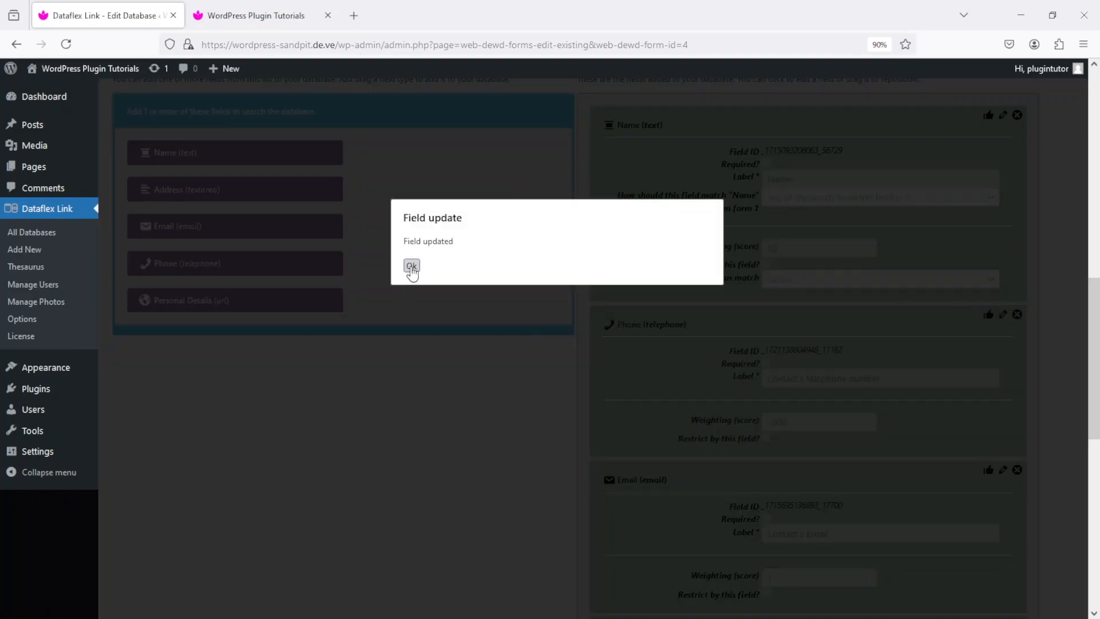
left_click(412, 266)
Dismiss the previous results, reset the Search Contacts form, and repeat the search with the same first name and telephone prefix 07
left_click(252, 15)
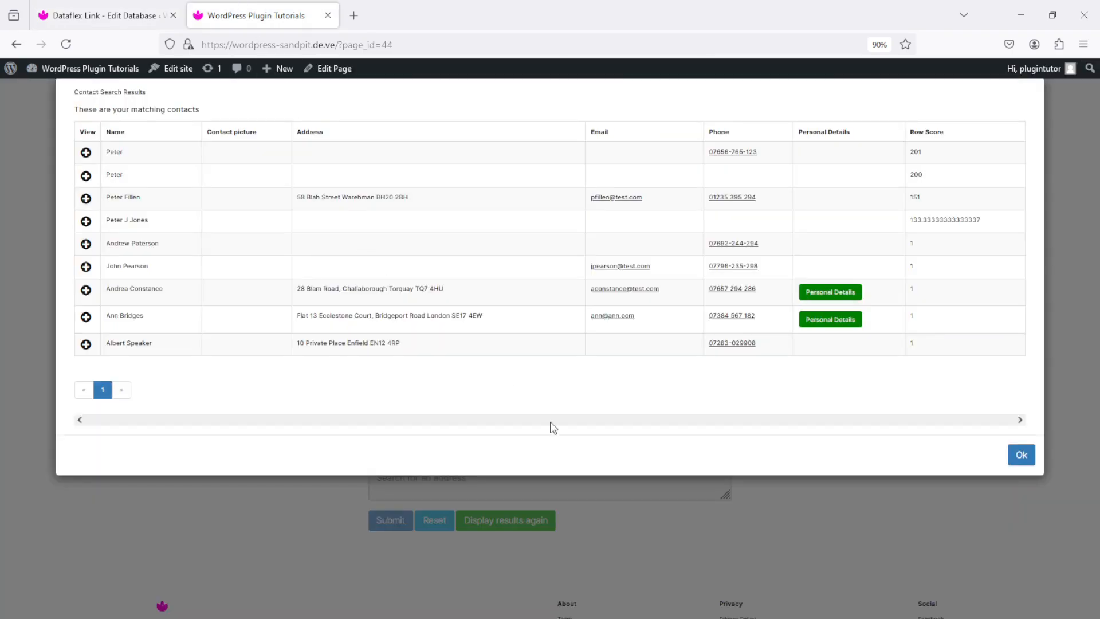
left_click(1023, 456)
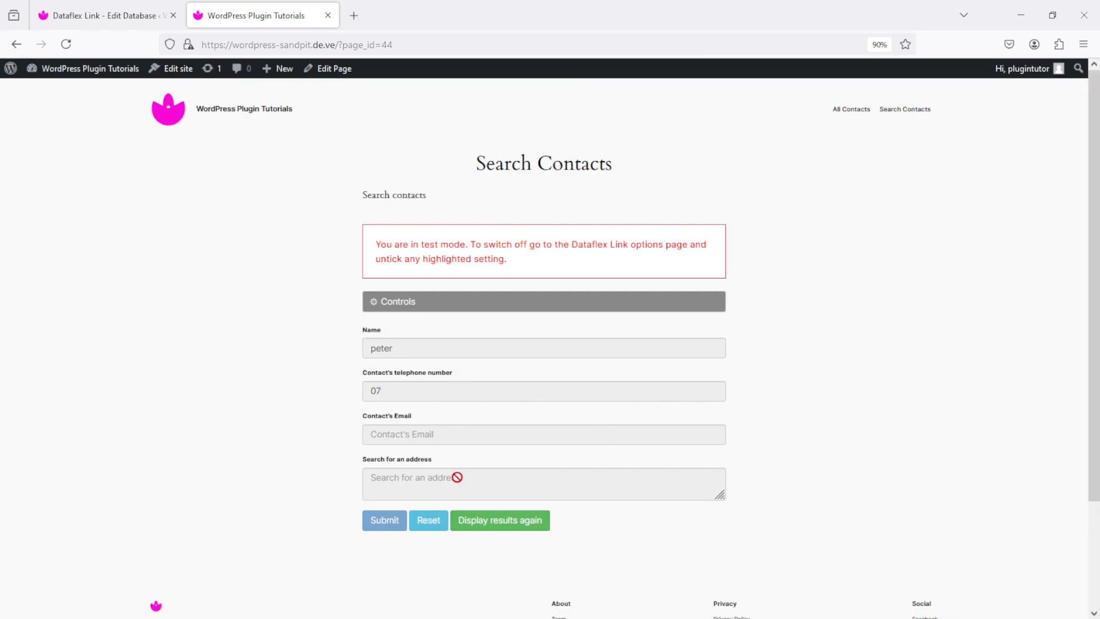
left_click(434, 520)
left_click(488, 351)
left_click(489, 394)
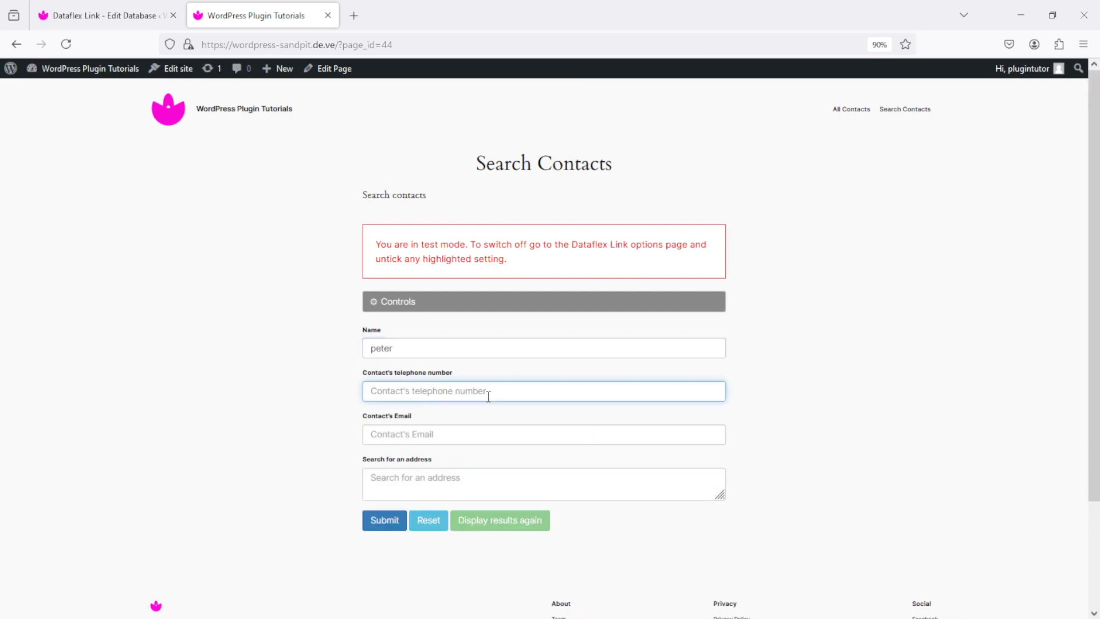
type("07")
left_click(394, 520)
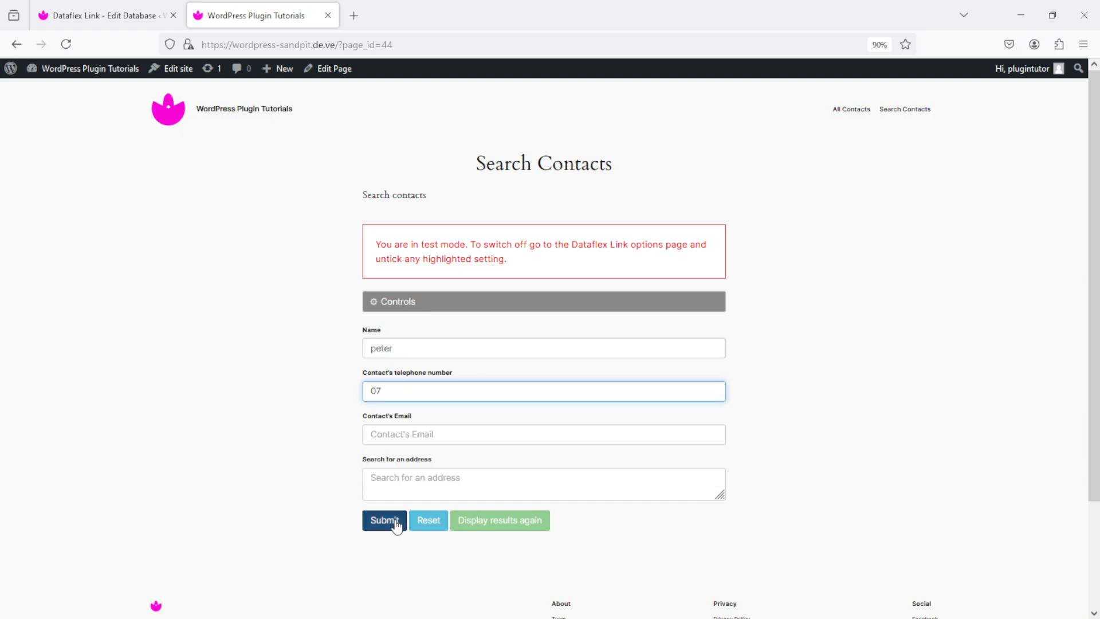